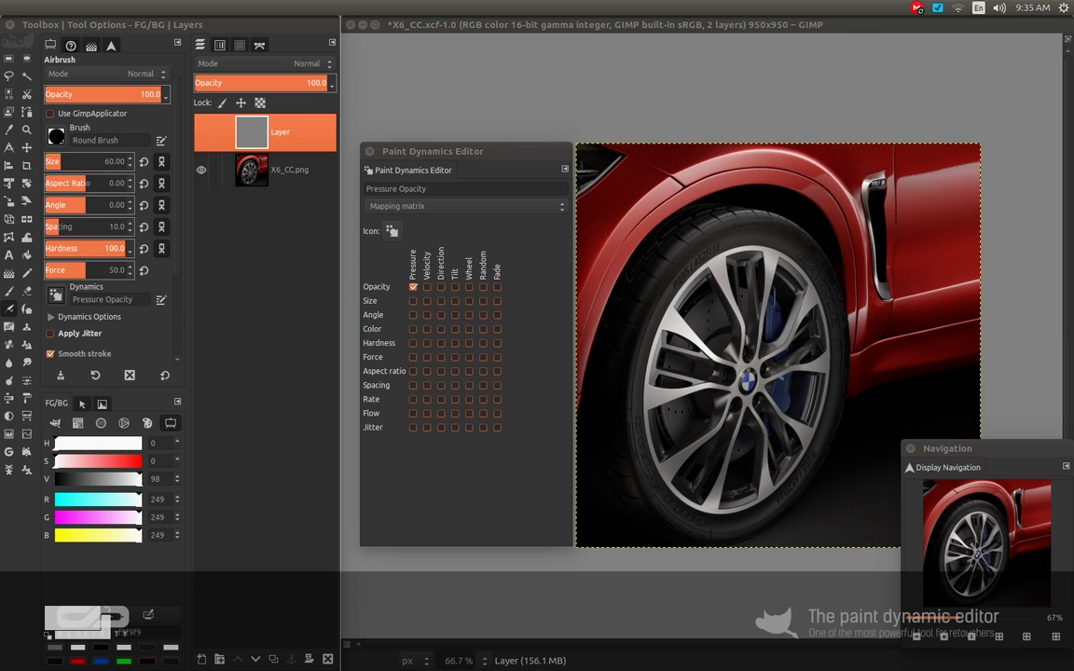
Switch to the Paintbrush tool to paint in mid-grey
key("p")
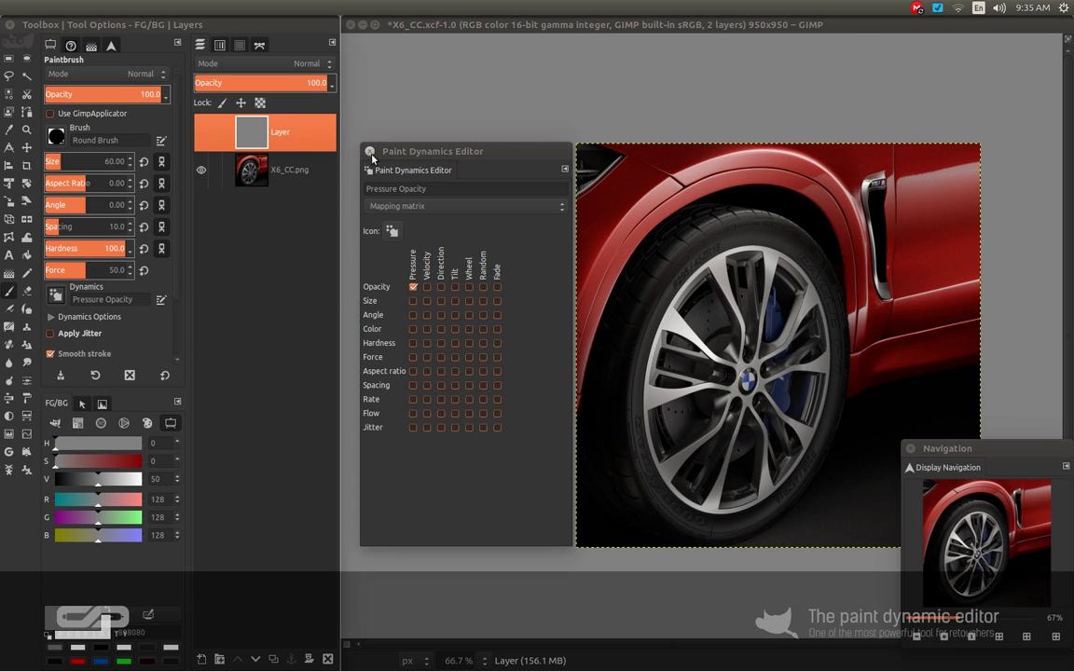
Reopen Pressure Opacity in the Paint Dynamics Editor, moved aside from Tool Options and enlarged
left_click(370, 153)
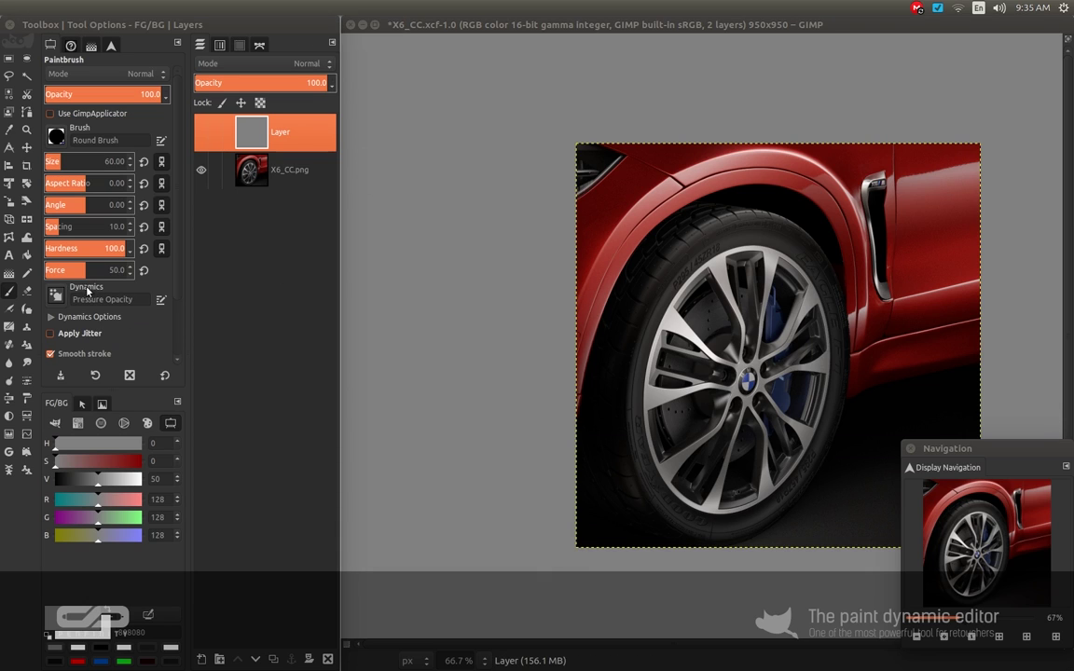
left_click(162, 301)
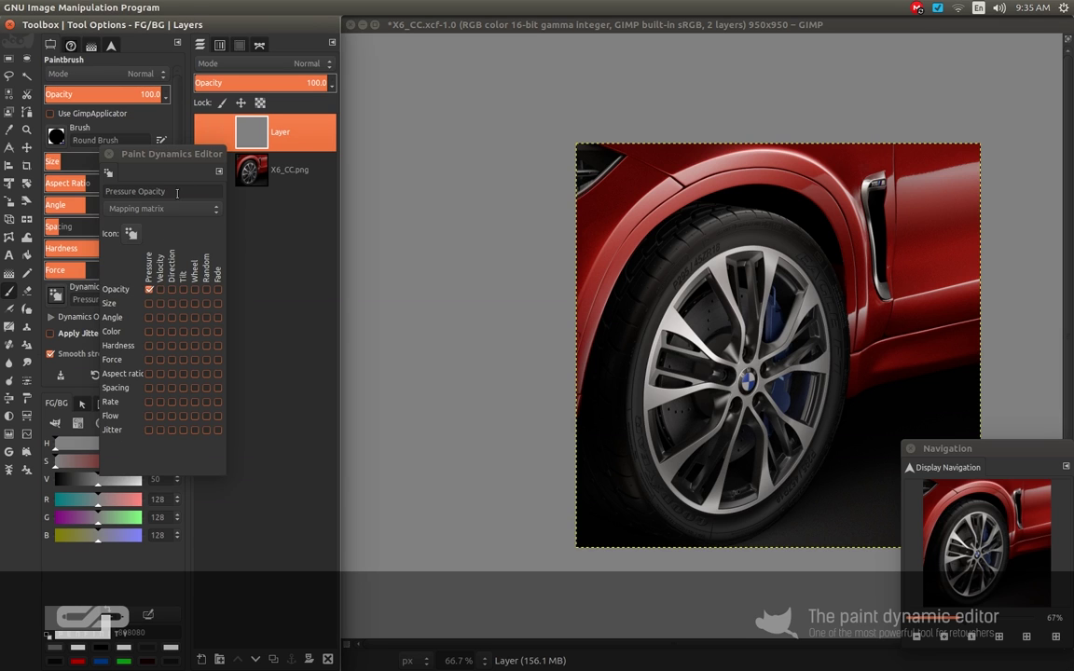
mouse_move(171, 159)
left_mouse_down()
mouse_move(448, 182)
mouse_move(429, 155)
left_mouse_up()
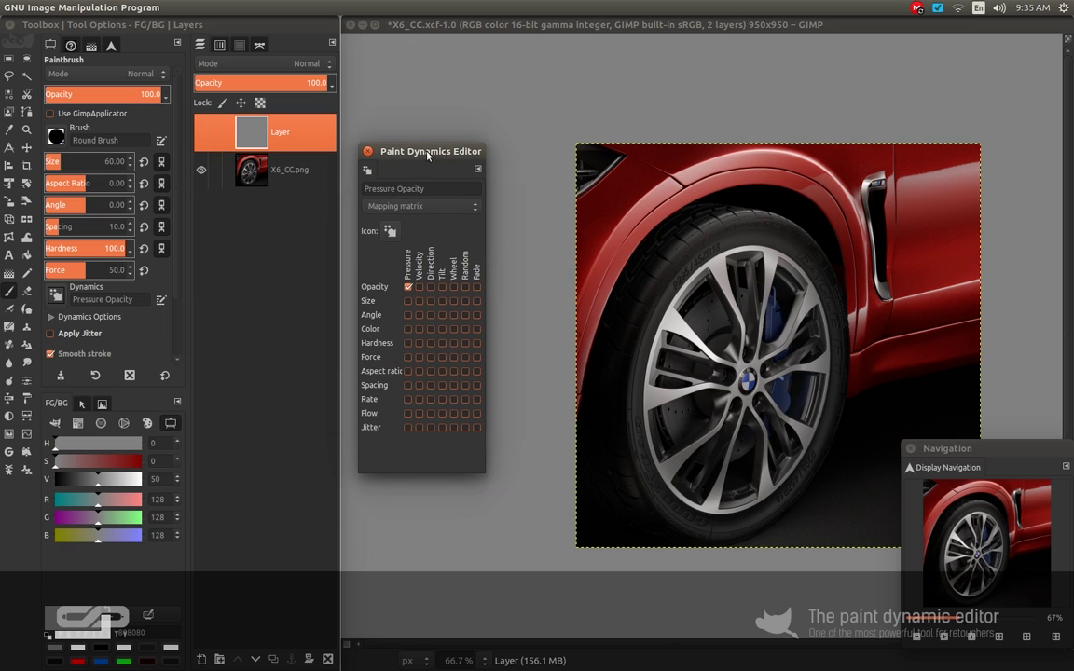
mouse_move(482, 471)
left_mouse_down()
mouse_move(568, 551)
mouse_move(567, 541)
left_mouse_up()
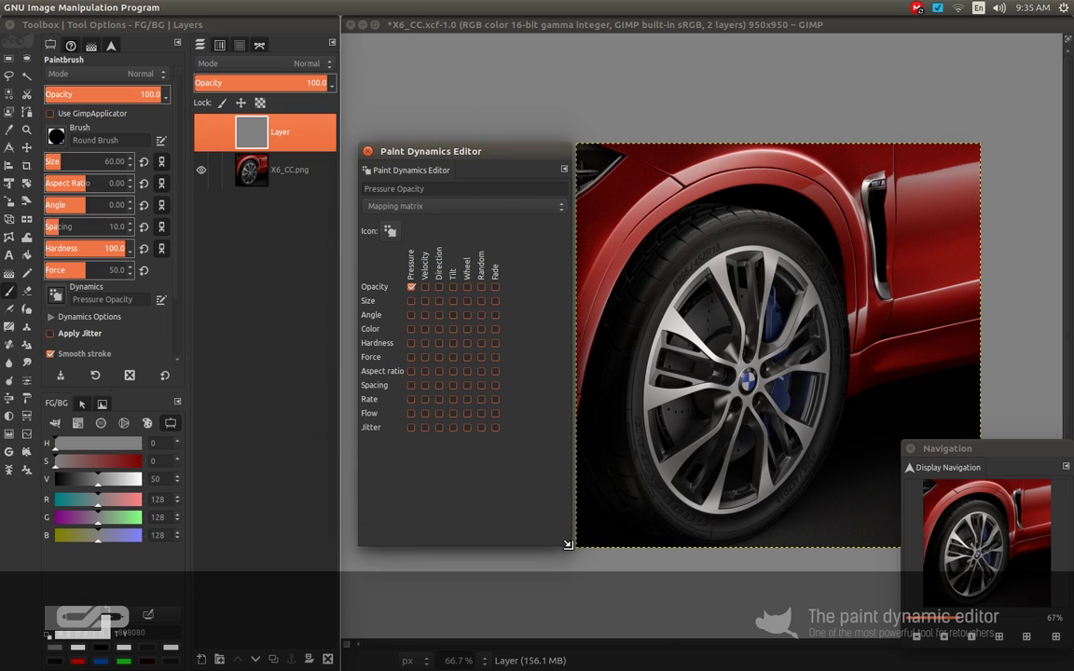
left_click(425, 288)
left_click(438, 289)
left_click(450, 289)
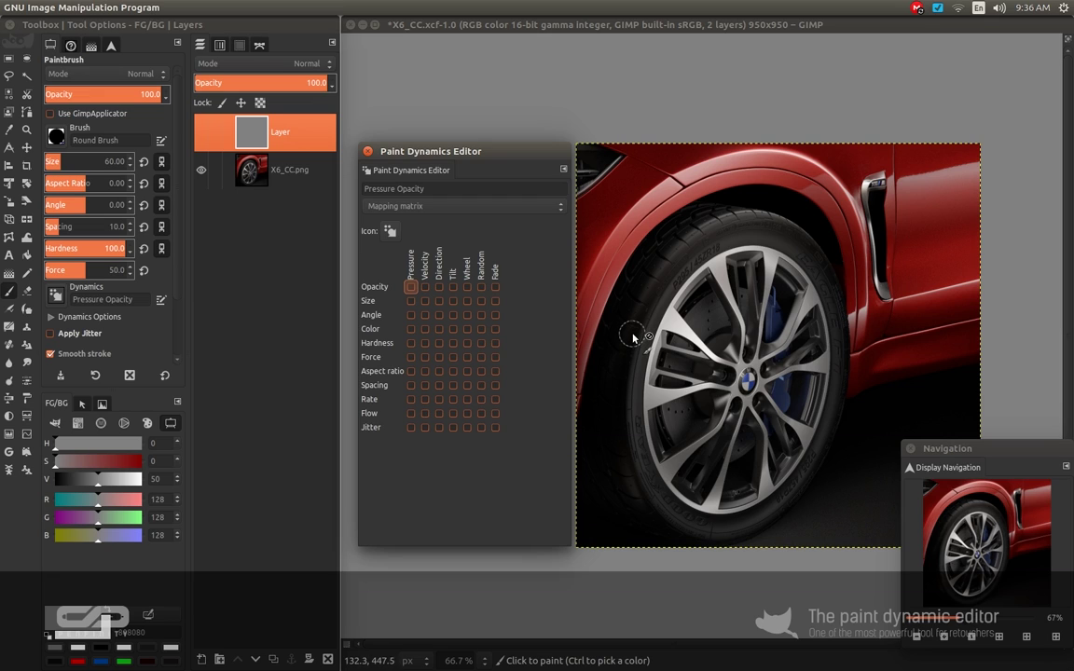
left_click(412, 289)
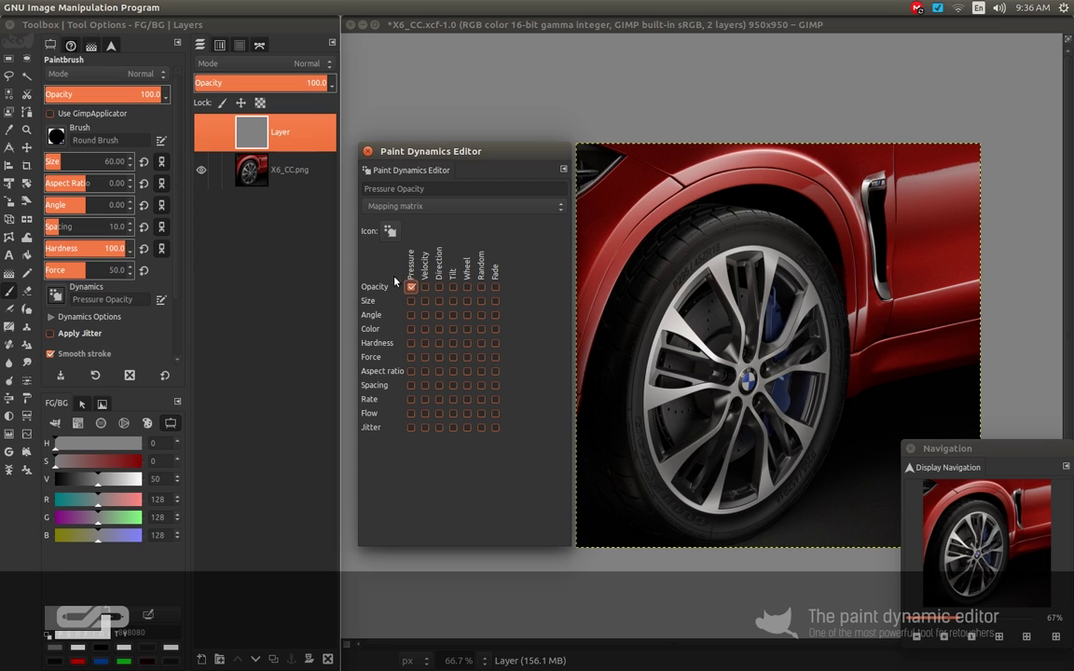
Show the Opacity mapping curve for Pressure and make the grey layer visible
left_click(430, 207)
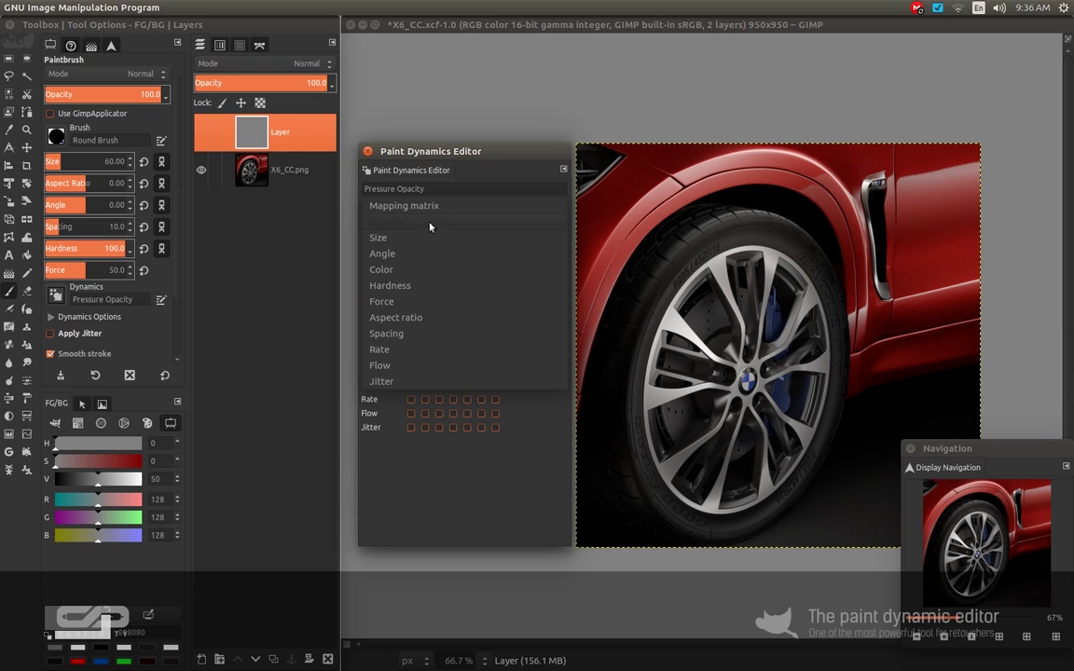
left_click(429, 223)
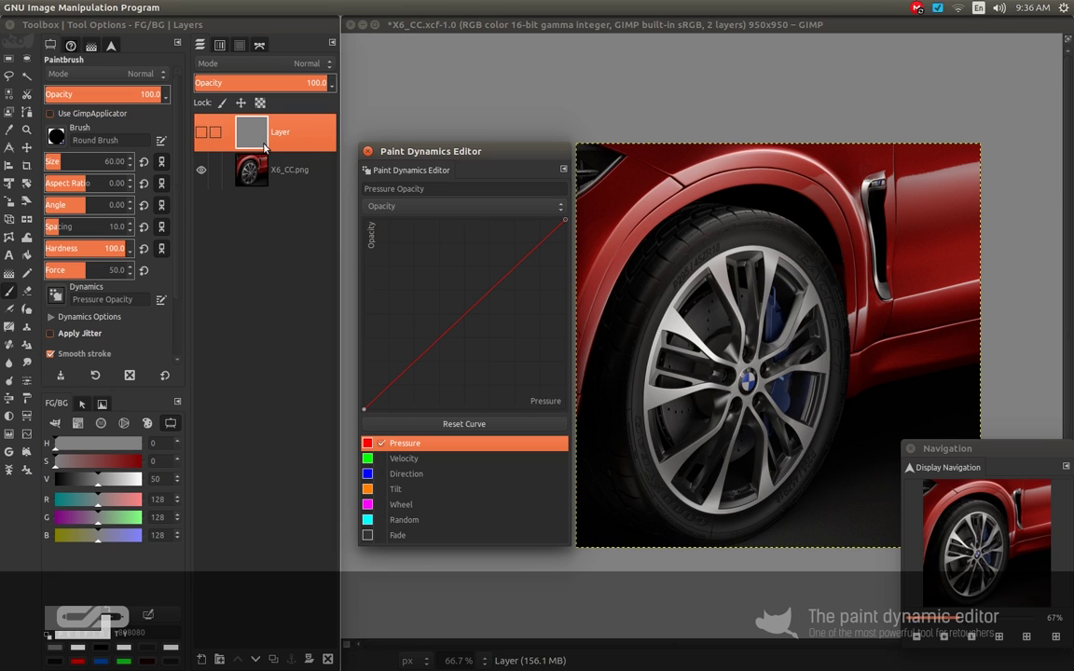
left_click(202, 132)
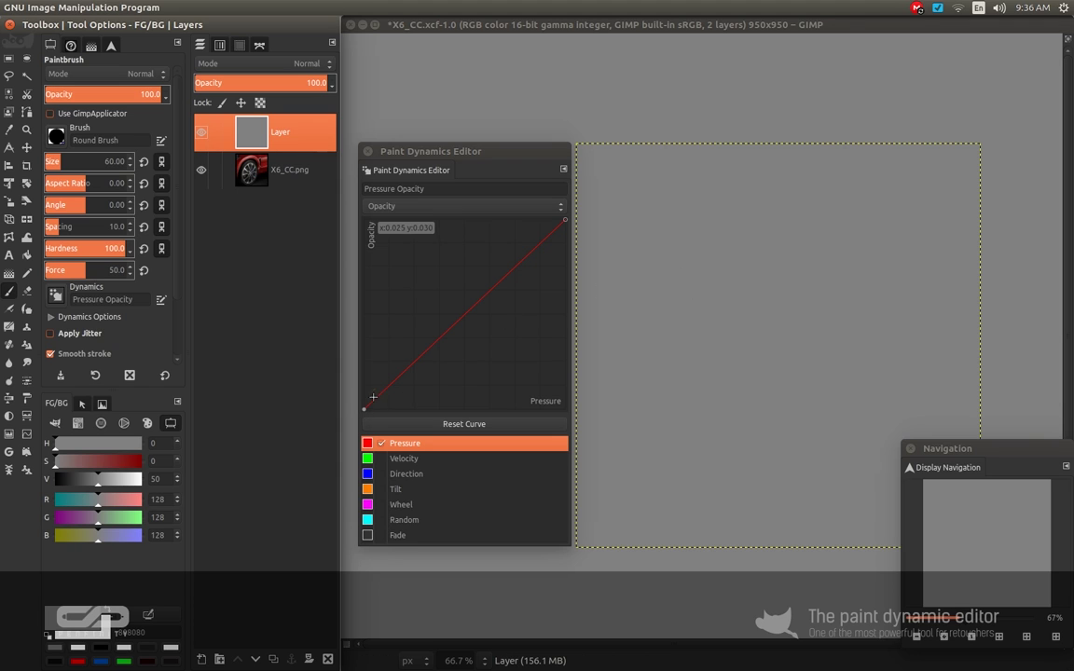
Paint a white test stroke on the grey layer, then pull the pressure curve's middle down
left_click(401, 454)
left_click(396, 448)
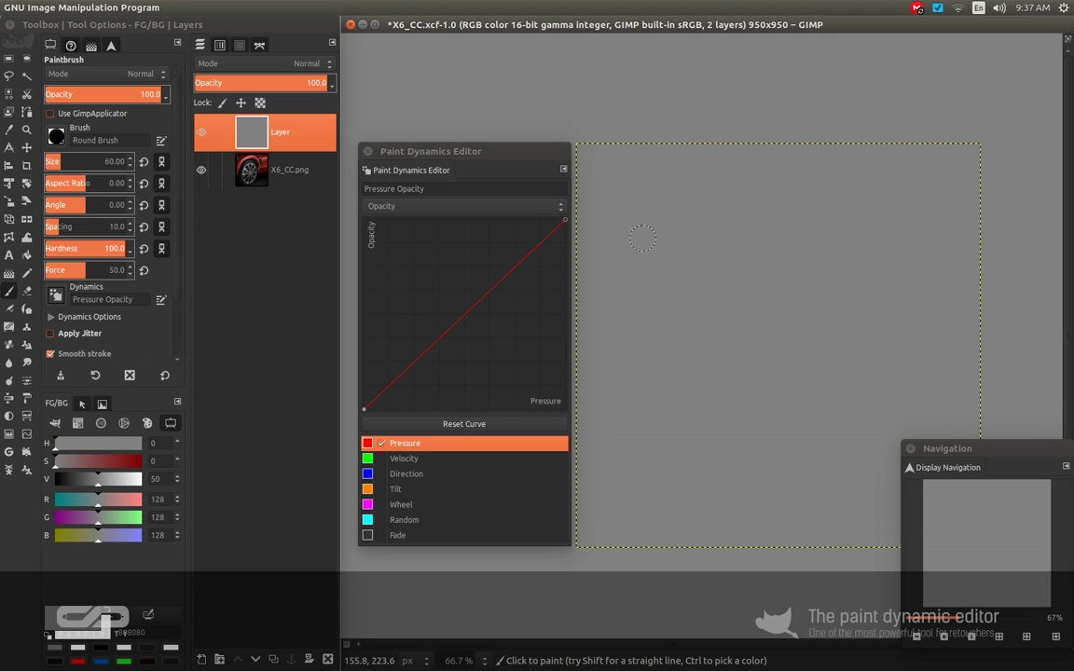
key("x")
left_click_drag(638, 232, 723, 234)
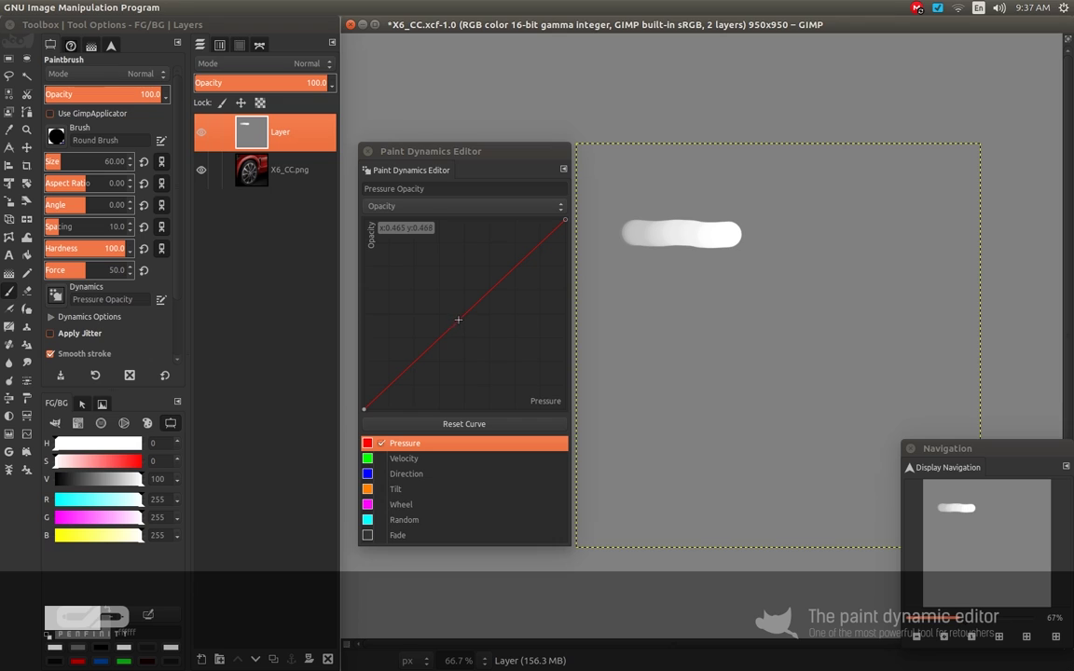
left_click_drag(461, 317, 493, 354)
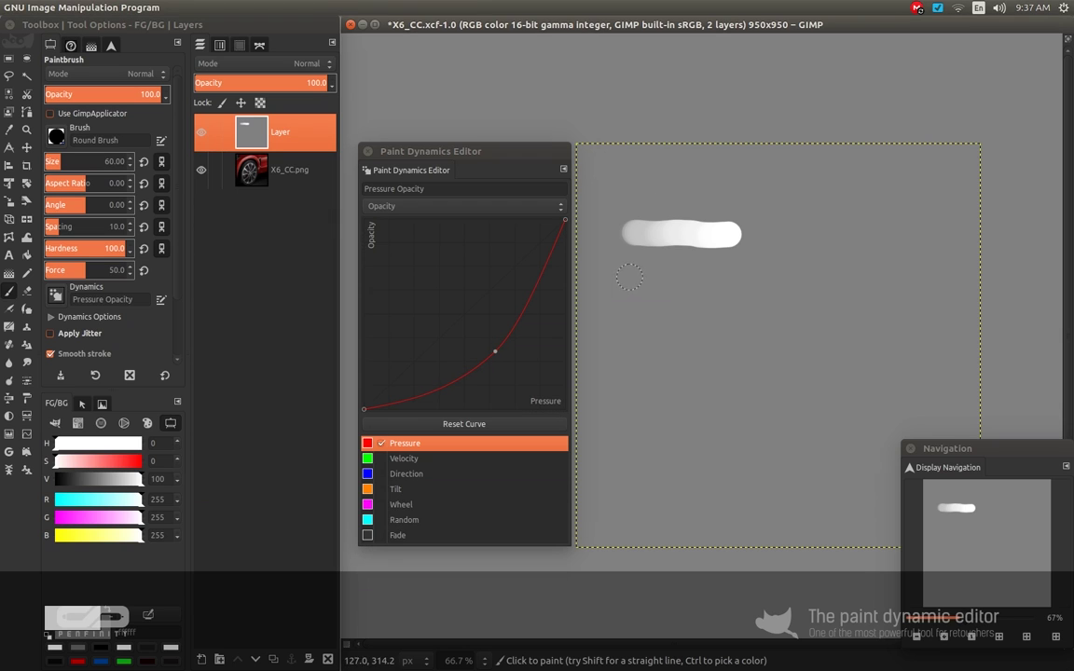
Paint a second white test stroke and nudge the curve's middle point
left_click_drag(628, 276, 736, 276)
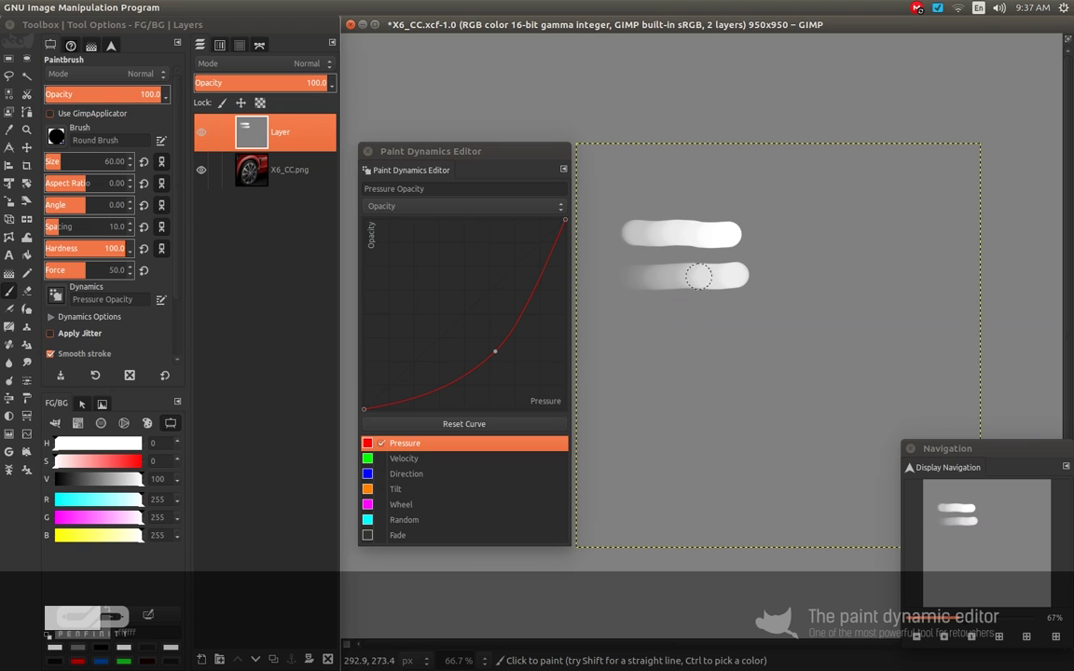
left_click_drag(493, 351, 501, 348)
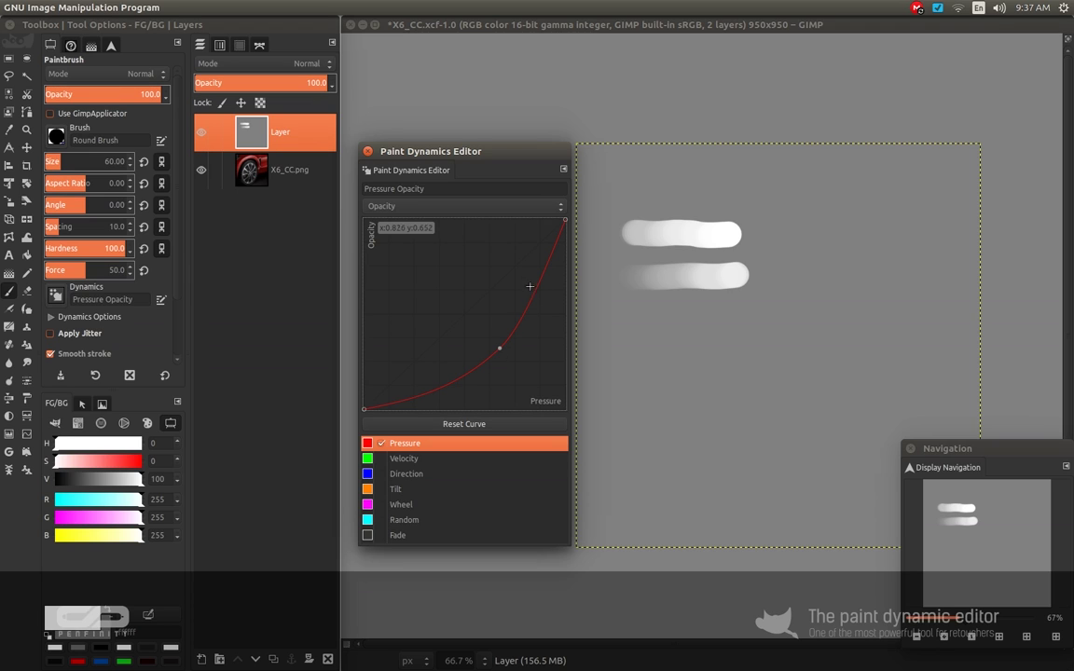
left_click(573, 298)
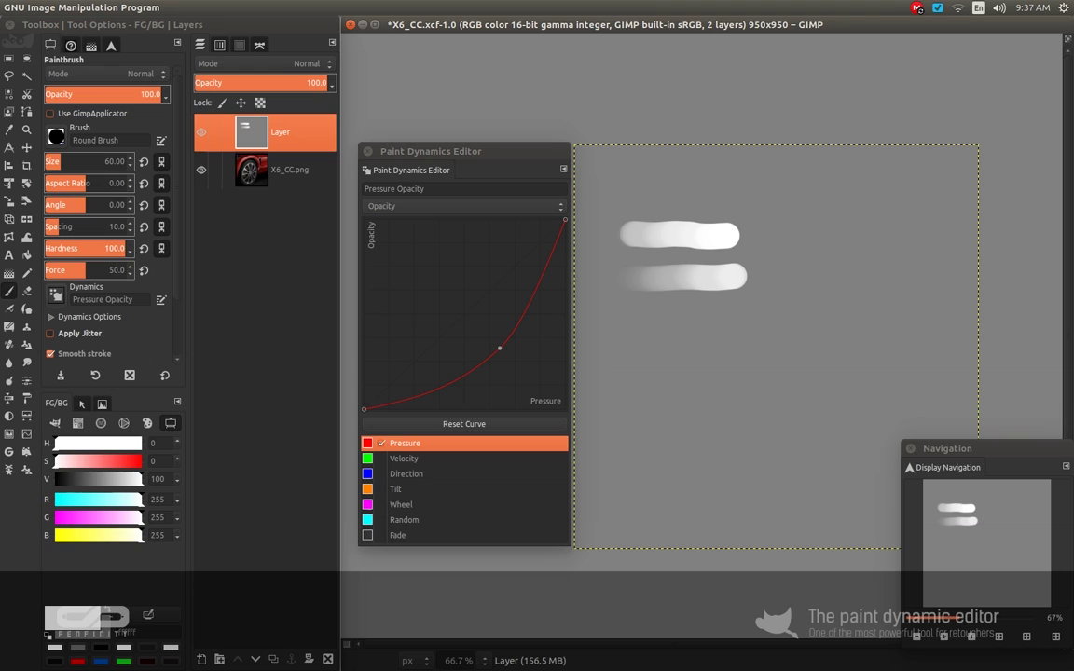
Raise the brush opacity, then pull the curve's middle point lower for a steeper bend
left_click_drag(113, 96, 168, 95)
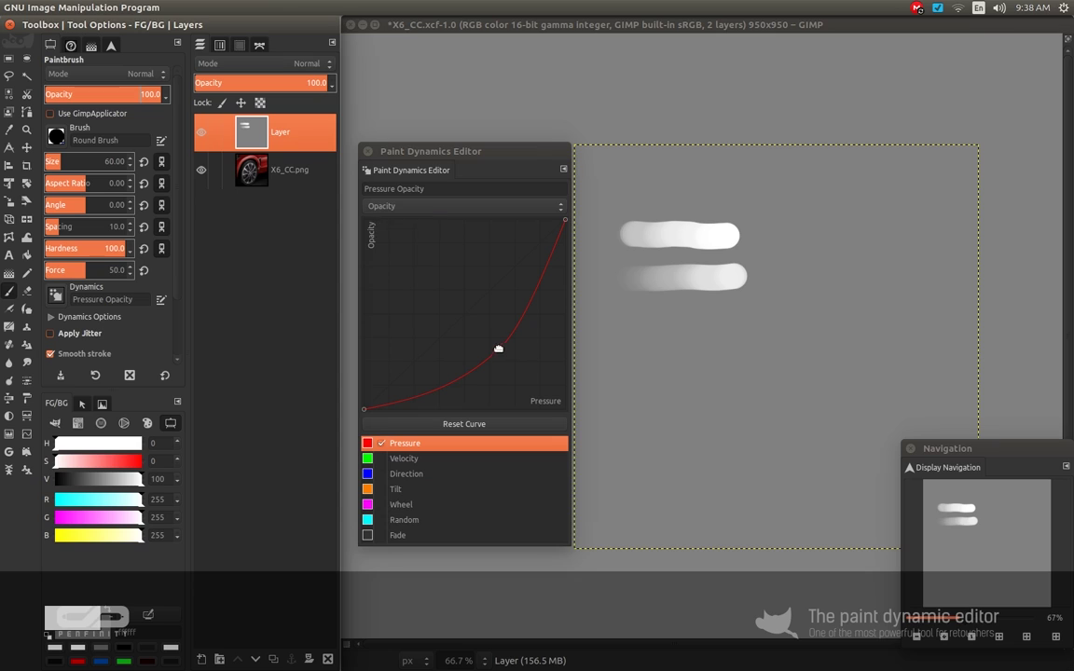
left_click_drag(500, 348, 514, 333)
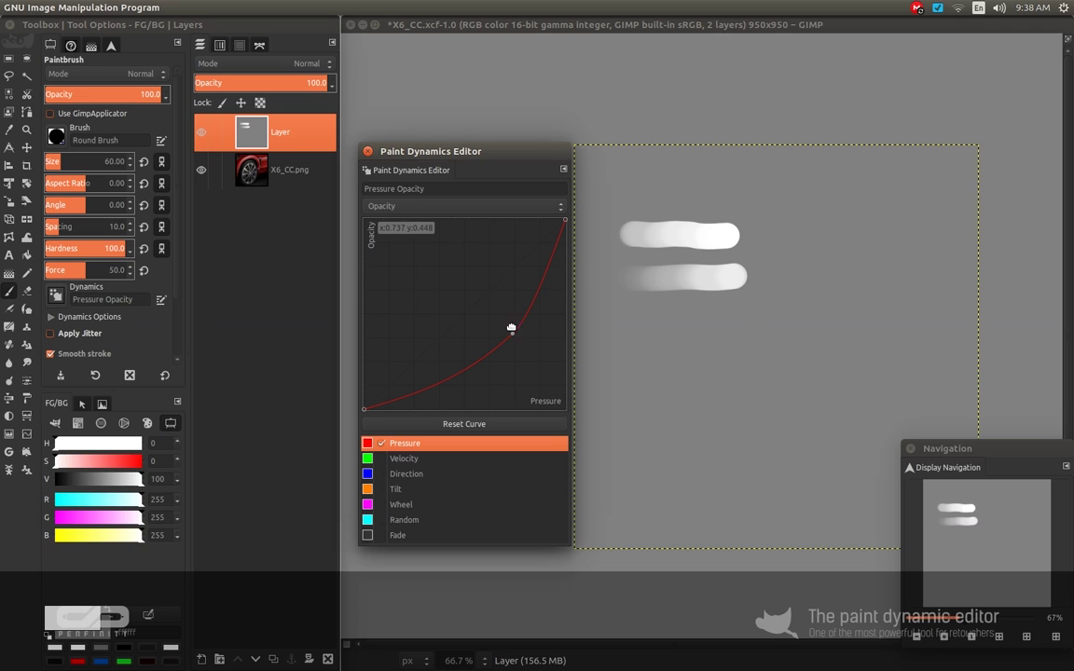
mouse_move(511, 328)
left_mouse_down()
mouse_move(484, 337)
mouse_move(467, 362)
left_mouse_up()
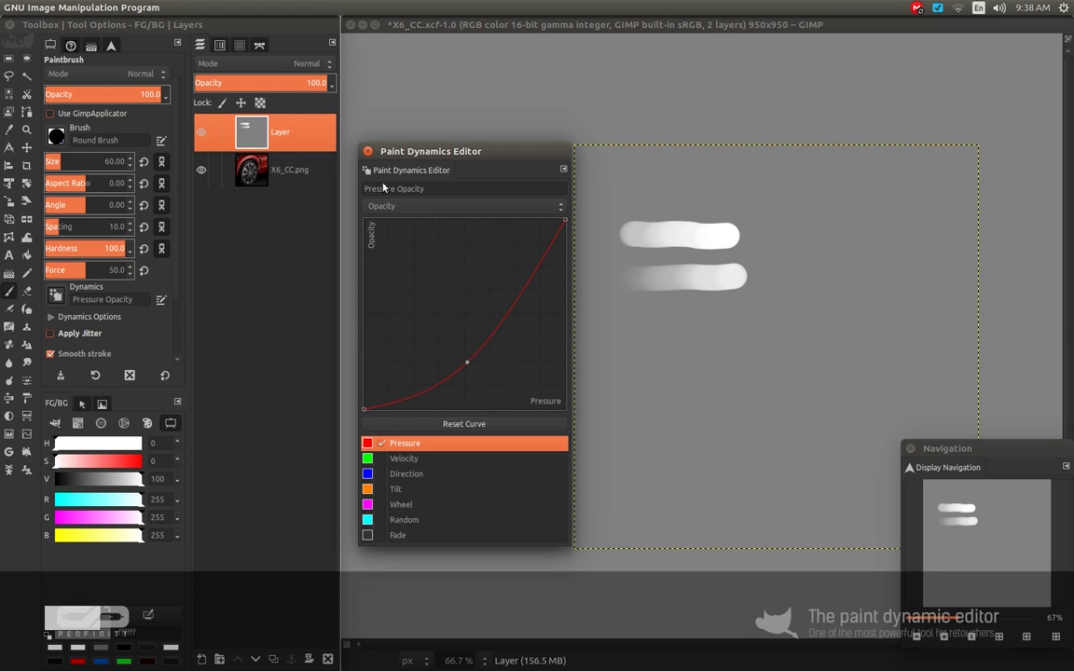
Bucket-fill the layer with 50% grey to erase the test strokes
left_click(98, 478)
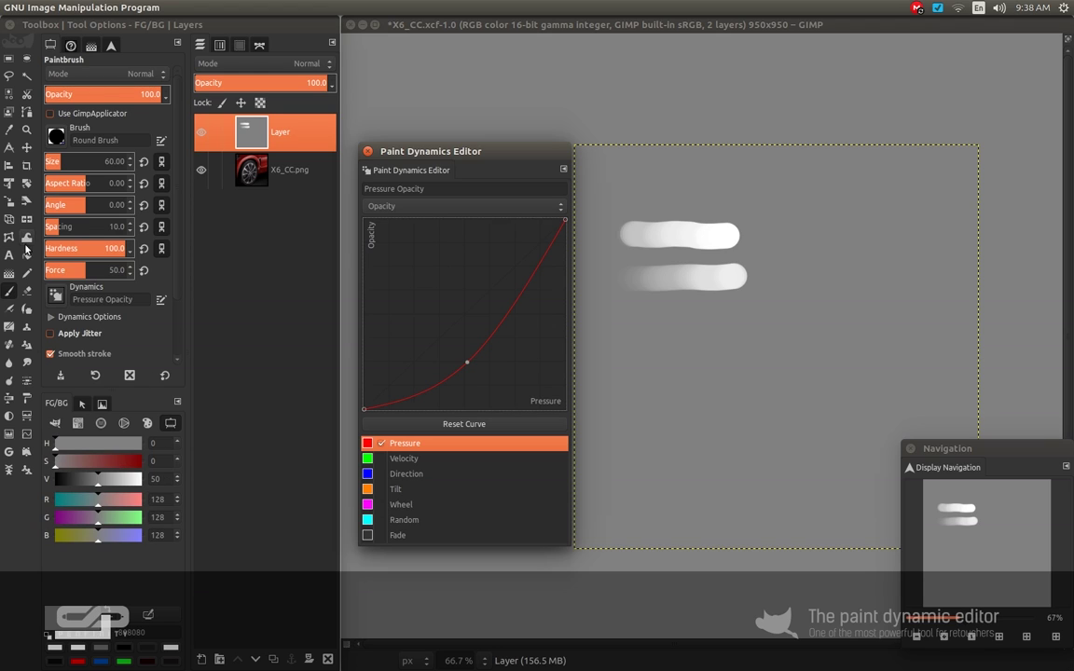
left_click(26, 255)
left_click(647, 286)
Return to a white Paintbrush and hide the grey layer to view the car
key("x")
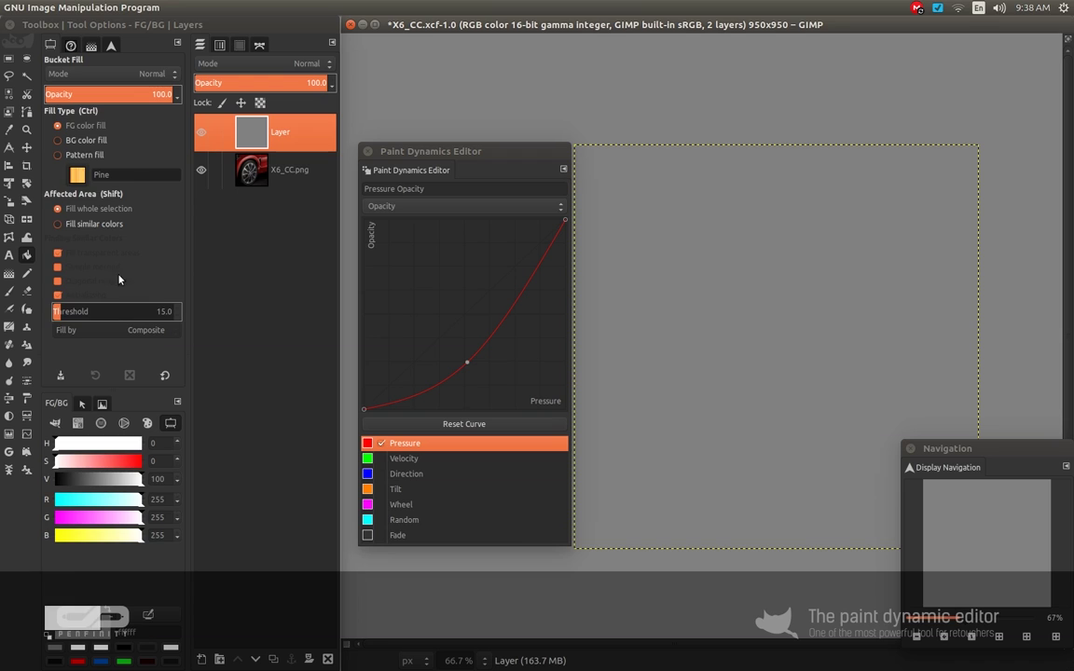
key("p")
left_click(201, 132)
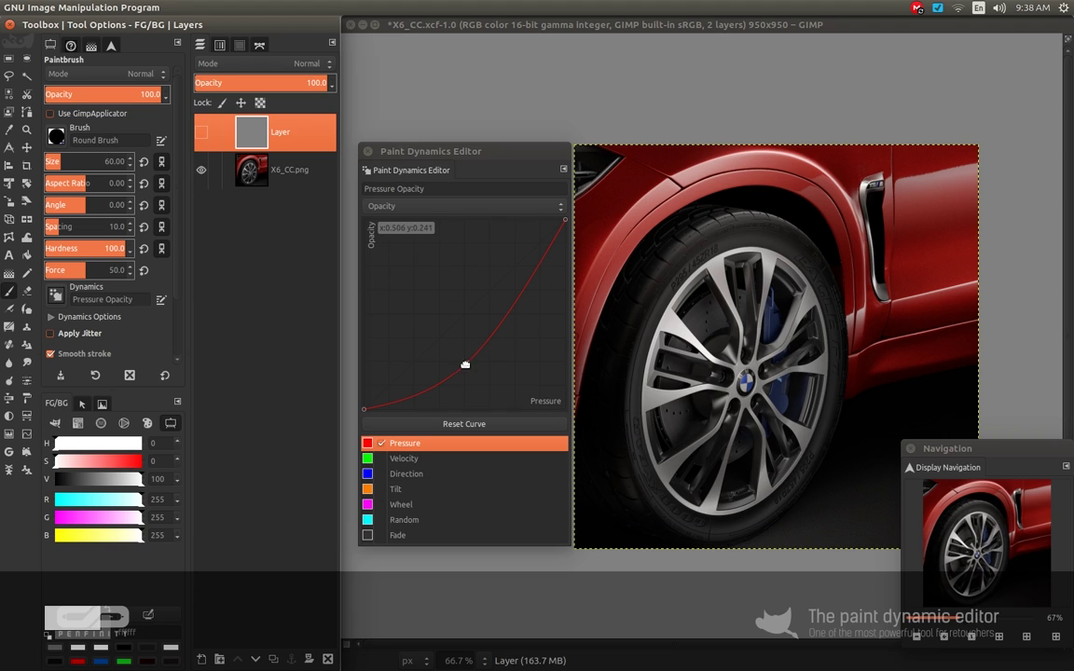
Re-show the grey layer and add curve points so opacity stays low, then rises steeply
left_click(200, 132)
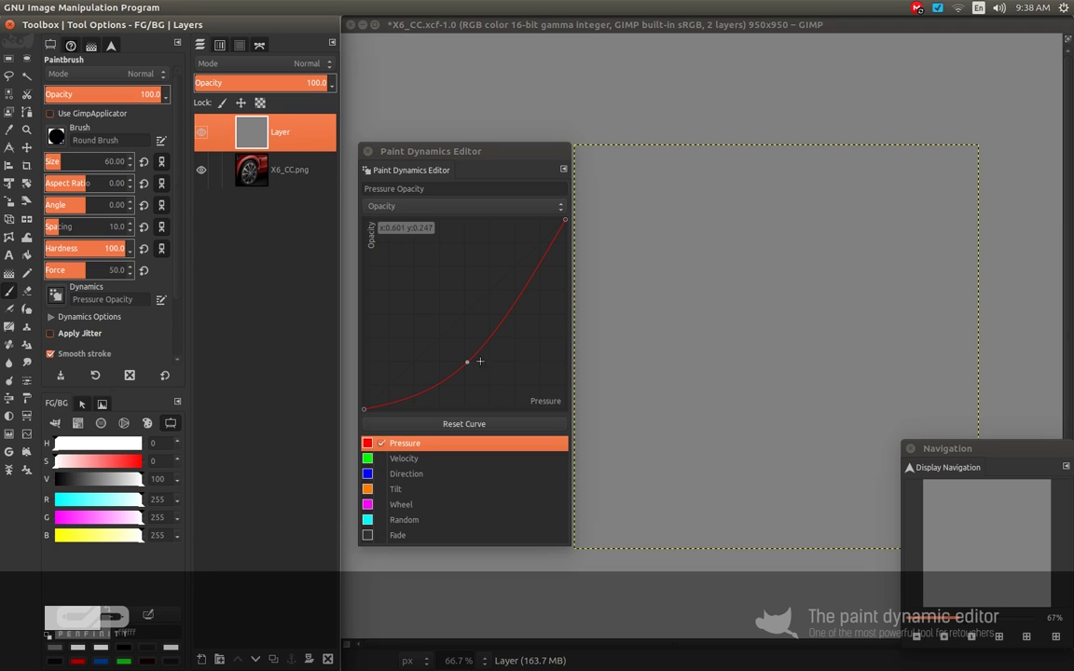
left_click_drag(470, 364, 467, 379)
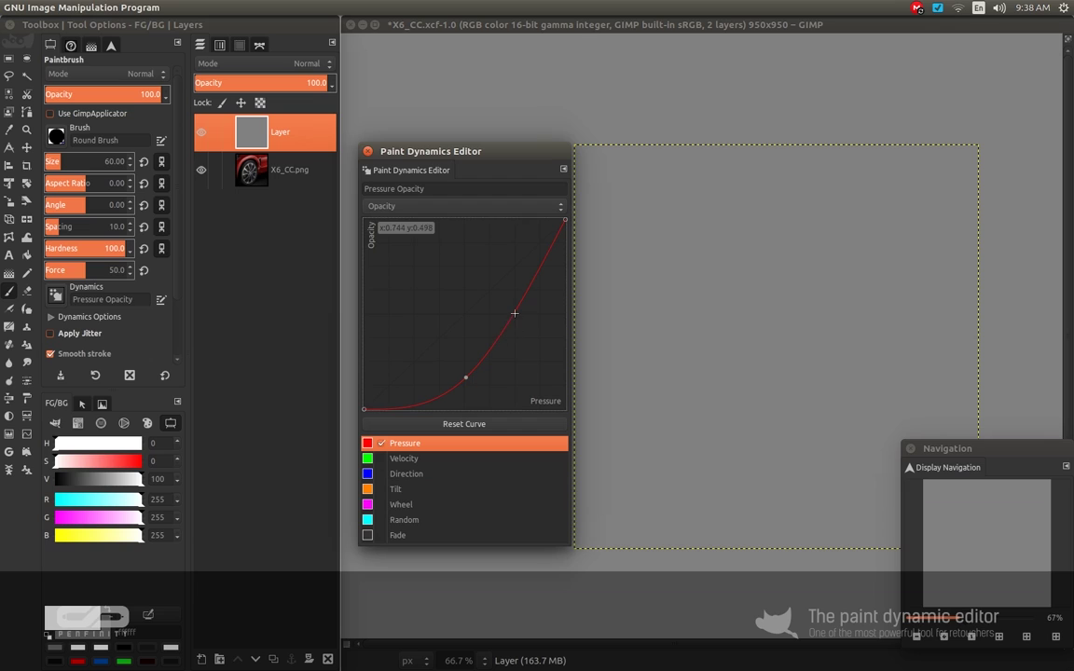
left_click_drag(514, 313, 525, 341)
mouse_move(461, 377)
left_mouse_down()
mouse_move(444, 377)
mouse_move(460, 384)
left_mouse_up()
left_click_drag(532, 352, 528, 357)
left_click(652, 296)
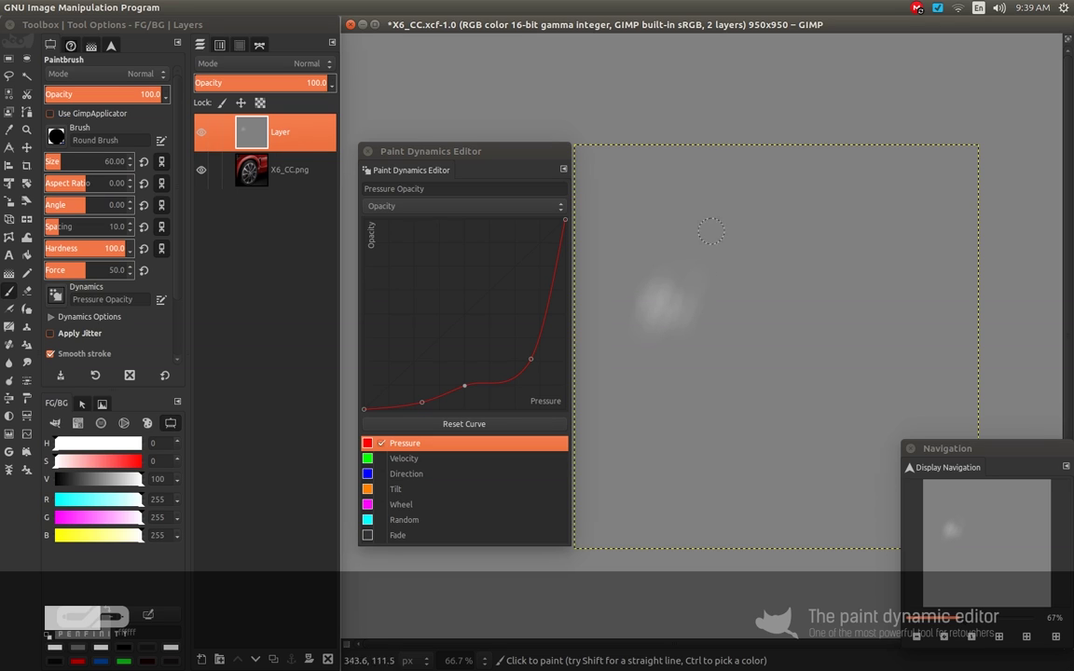
Paint a soft dab, a bright white stroke and a test dab, then set foreground to 808080
left_click_drag(716, 299, 695, 339)
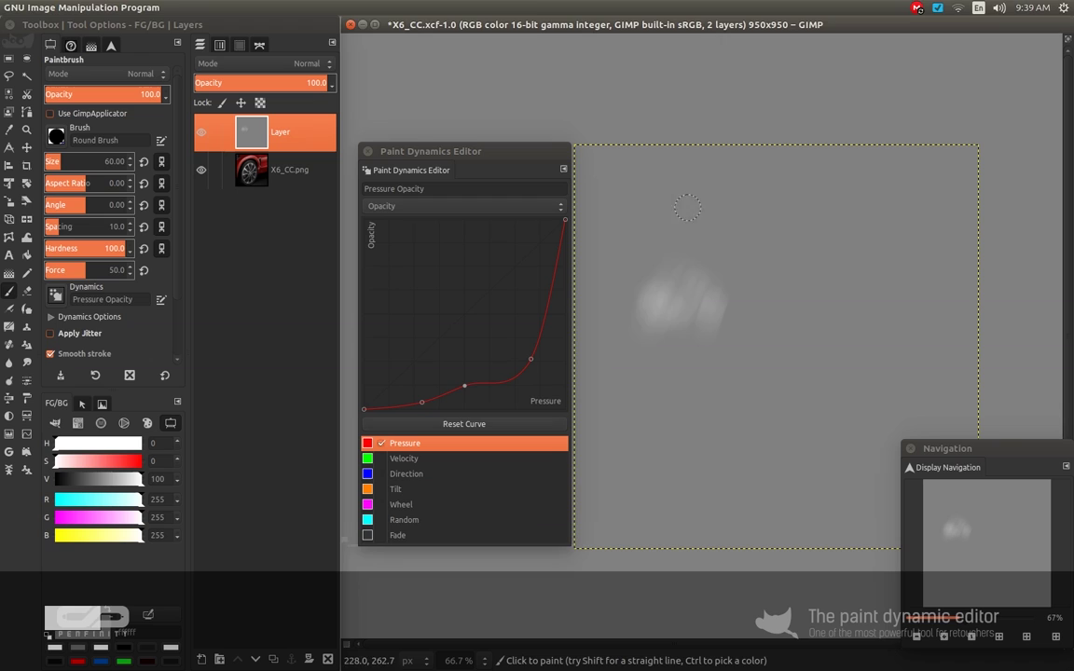
mouse_move(668, 305)
left_mouse_down()
mouse_move(699, 303)
mouse_move(668, 306)
mouse_move(702, 292)
mouse_move(669, 295)
mouse_move(709, 301)
mouse_move(698, 320)
mouse_move(712, 321)
mouse_move(707, 337)
mouse_move(724, 324)
mouse_move(696, 314)
left_mouse_up()
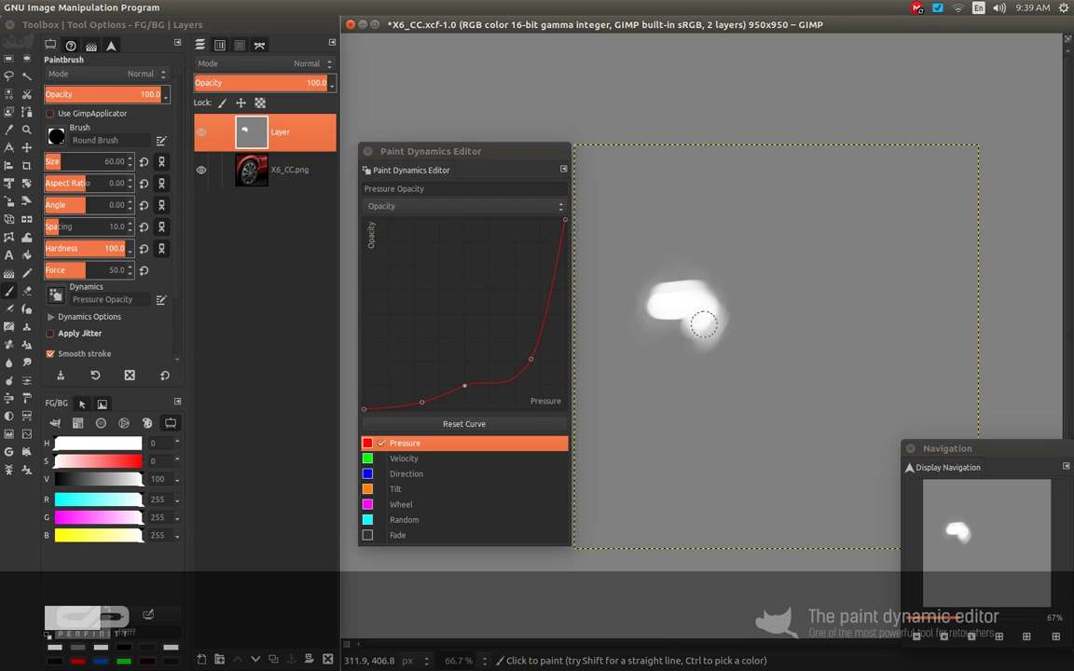
left_click(650, 349)
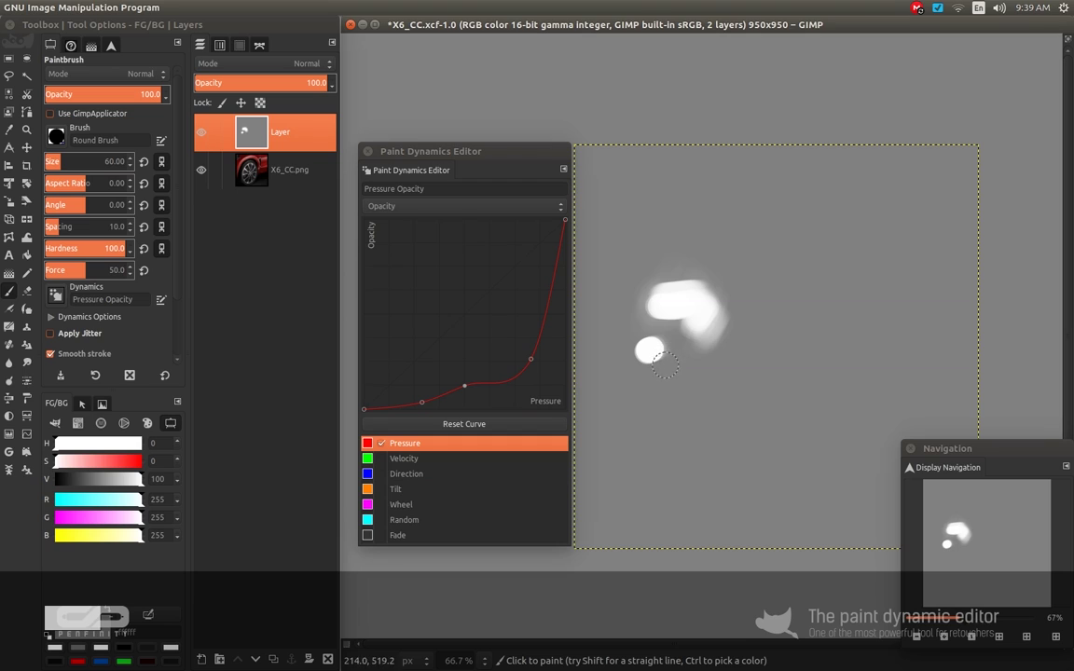
left_click(659, 369, "ctrl")
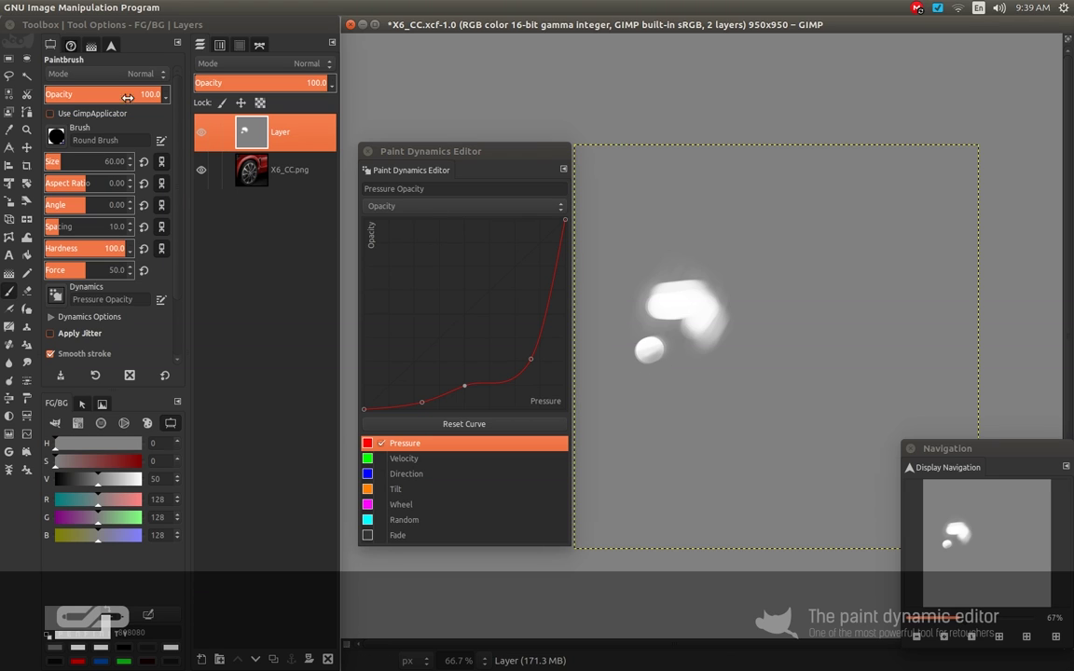
Reset the pressure curve, dab grey at 47.3 opacity over the white blob, restore 100 opacity
mouse_move(464, 385)
left_mouse_down()
mouse_move(532, 406)
mouse_move(544, 364)
left_mouse_up()
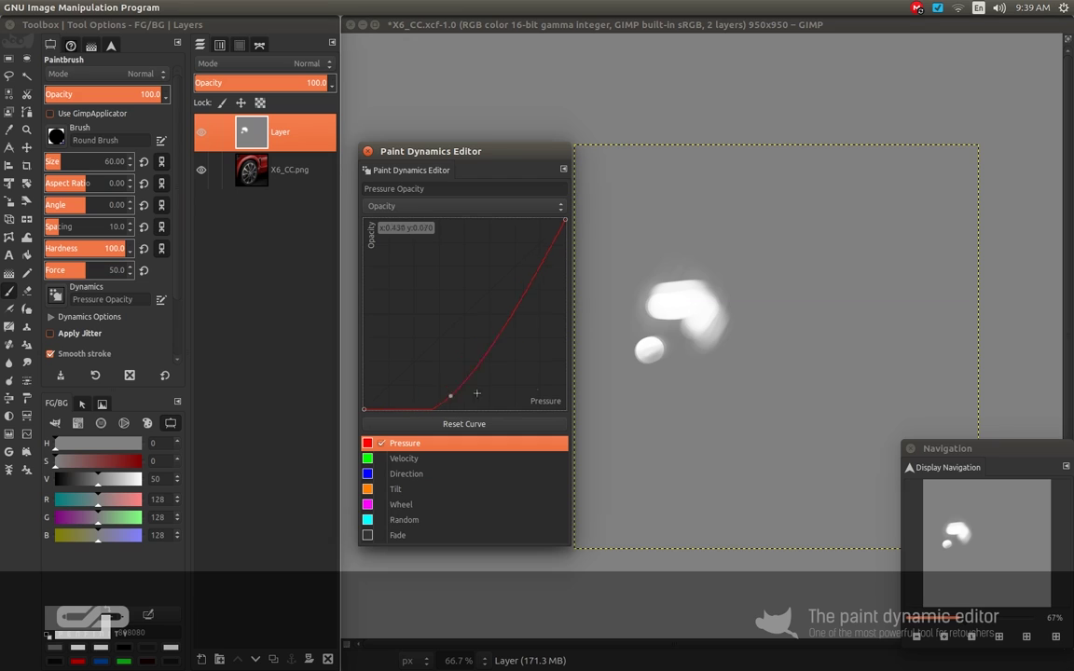
left_click(463, 423)
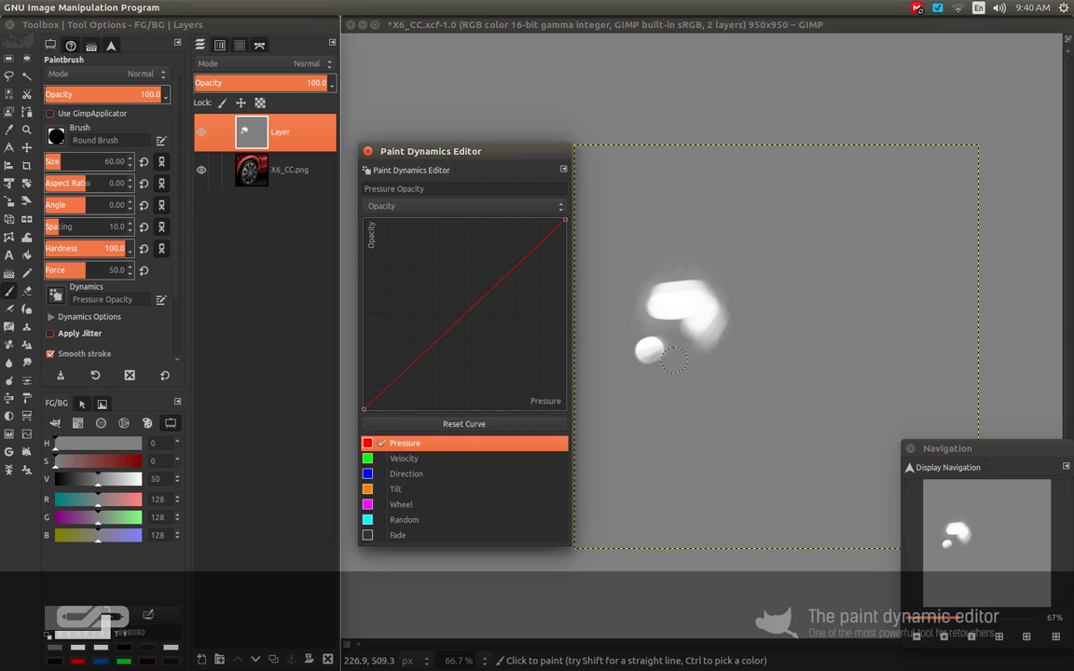
left_click(649, 361)
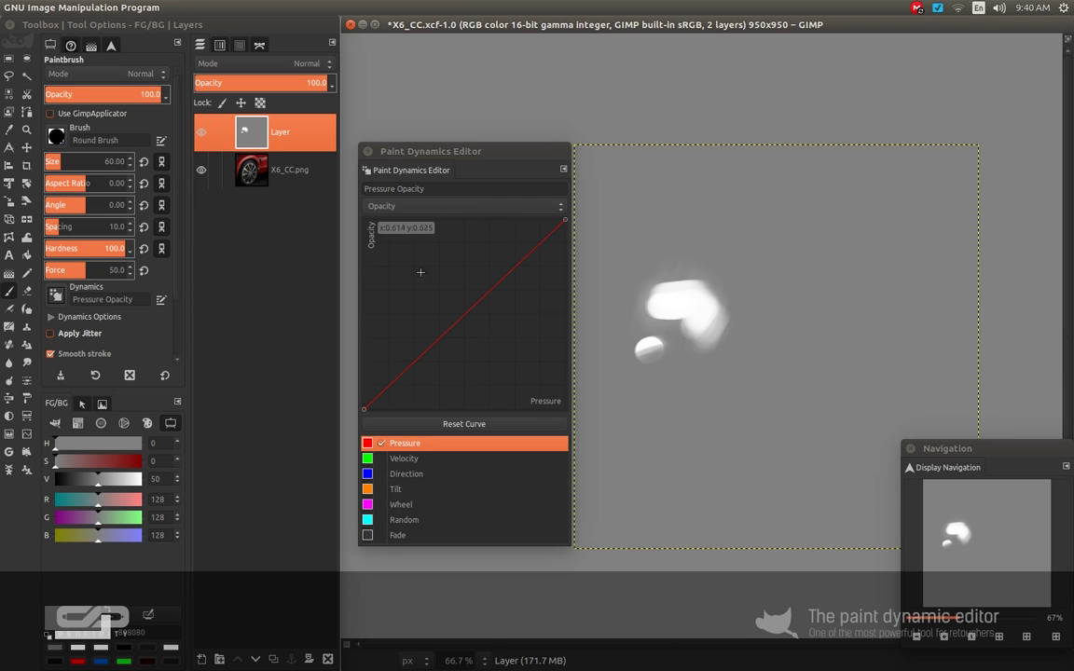
left_click(101, 91)
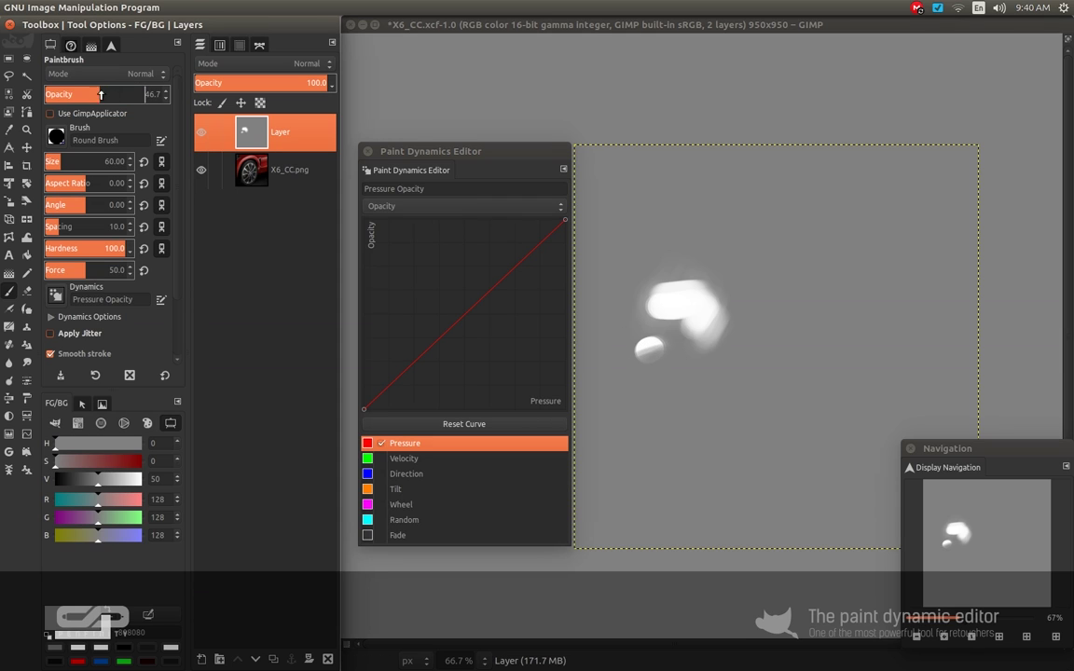
left_click(643, 362)
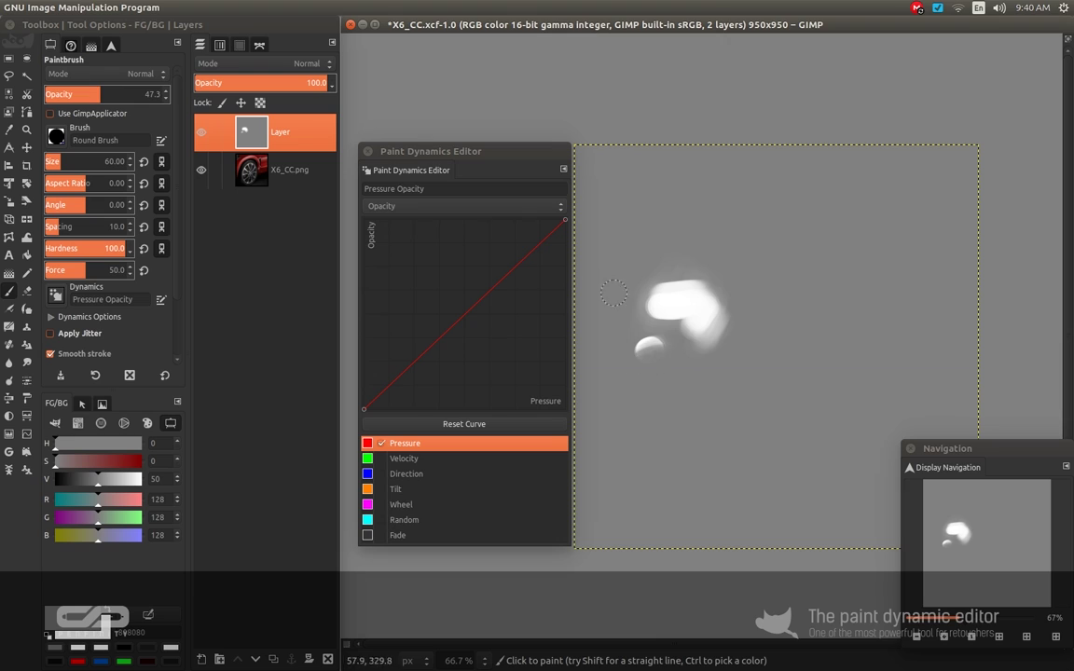
left_click_drag(114, 94, 173, 94)
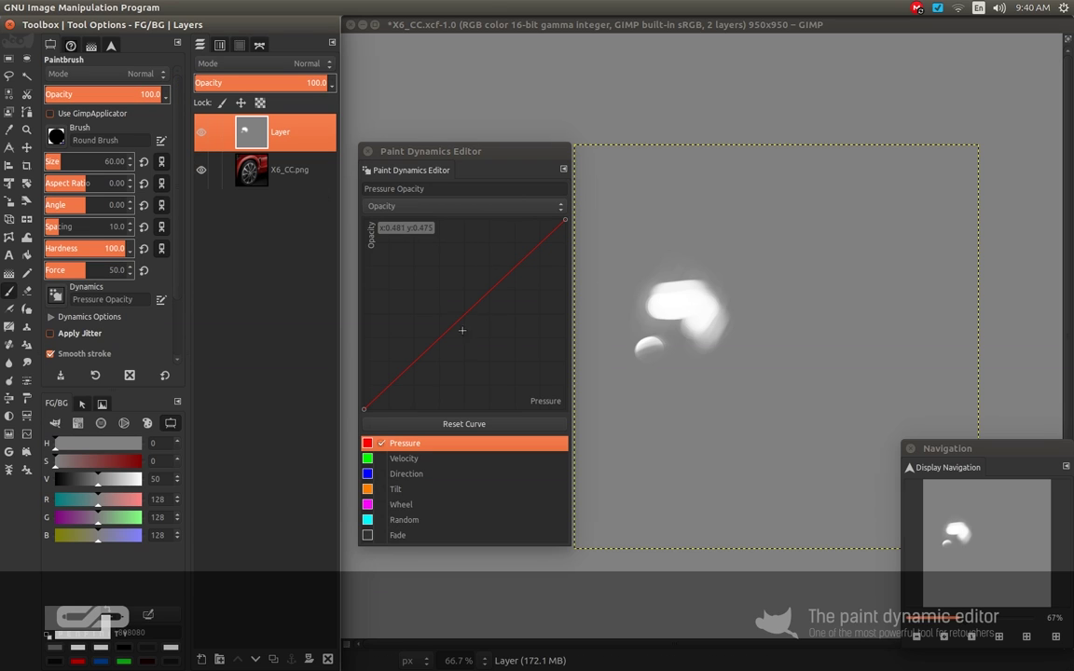
Redraw the pressure-opacity curve into a concave shape that stays low before rising steeply
left_click_drag(461, 330, 466, 383)
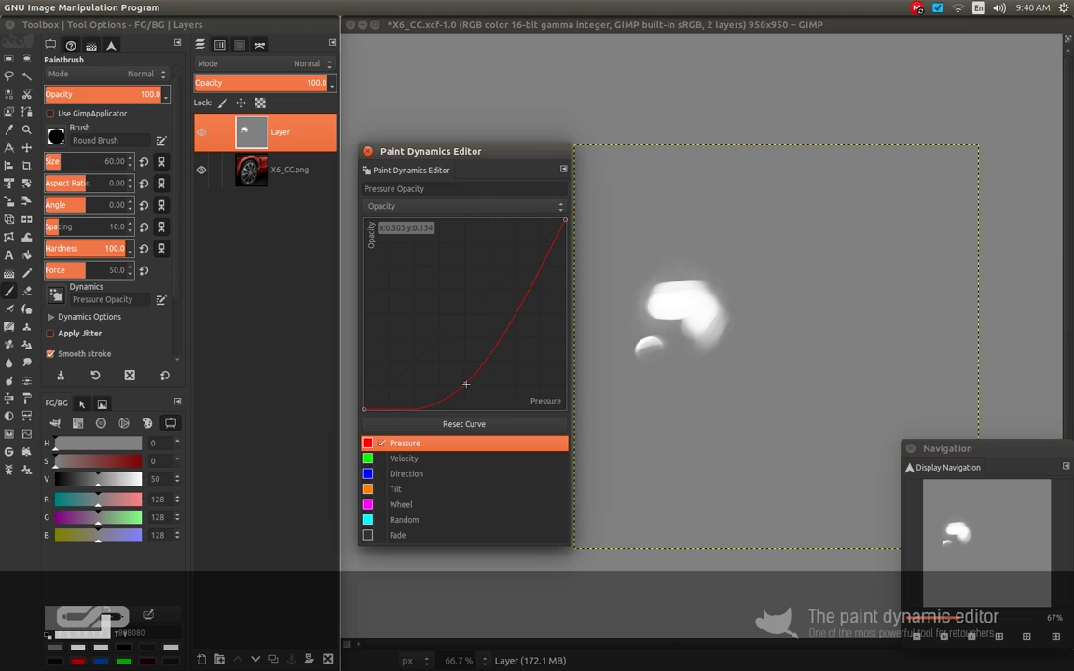
left_click_drag(509, 340, 522, 365)
left_click(683, 334)
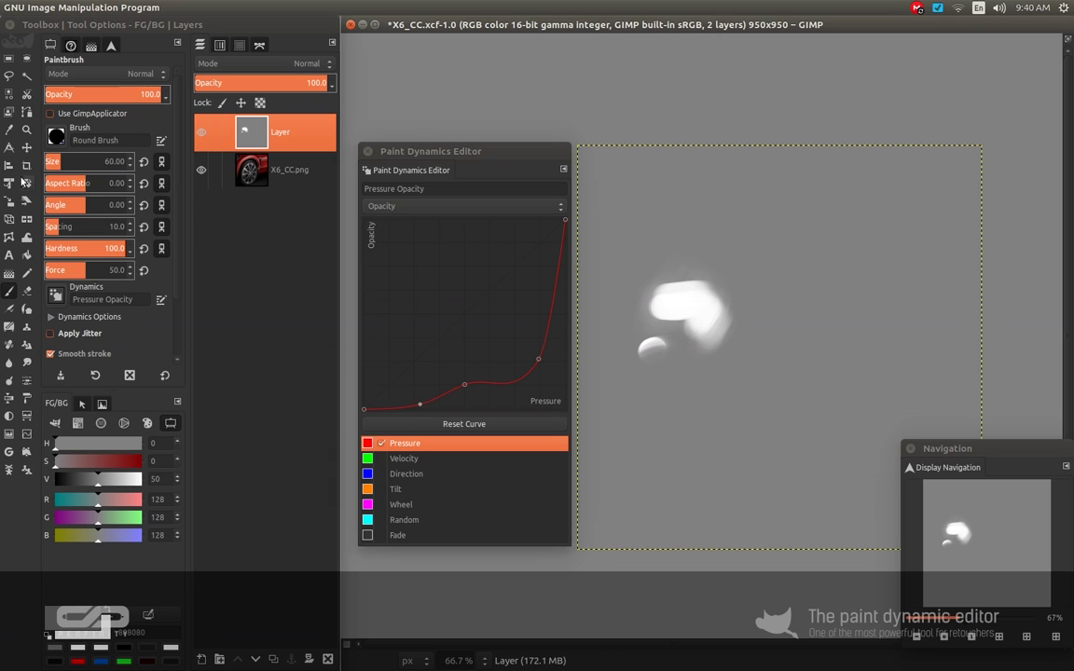
left_click(26, 255)
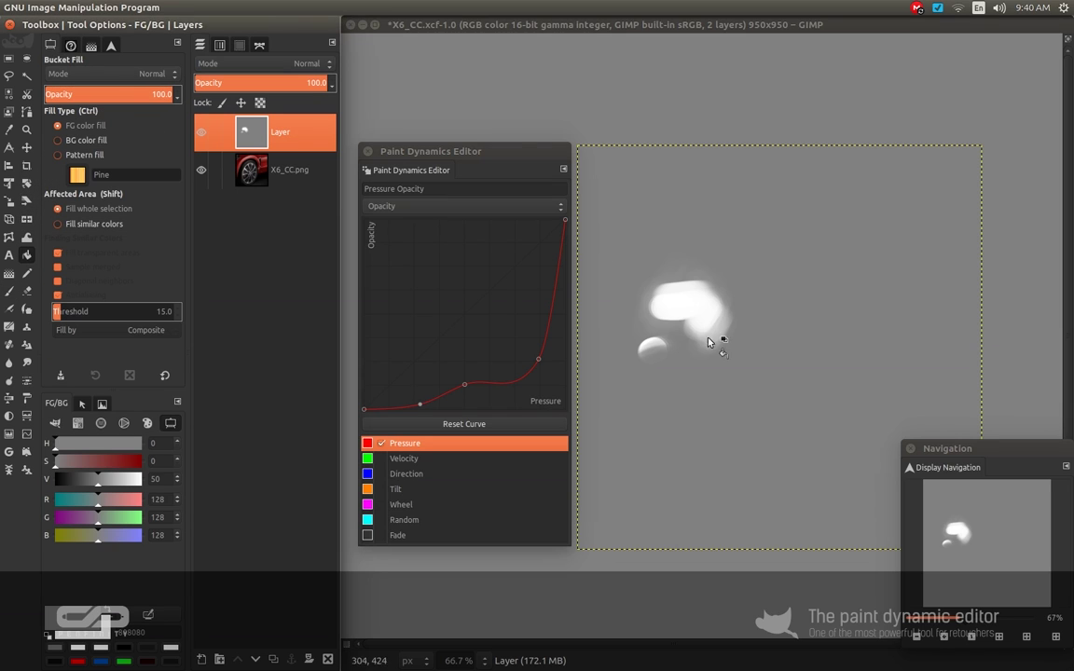
Refill the top layer with mid-grey and set its blend mode to Soft light
key("x")
left_click(693, 363)
key("x")
left_click(694, 364)
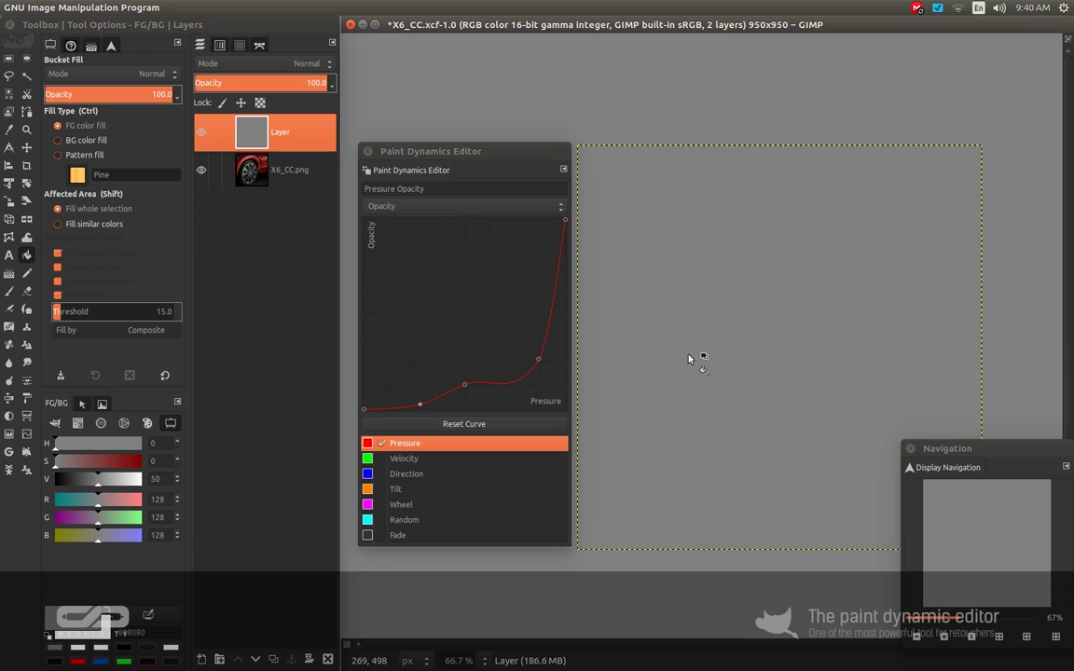
key("p")
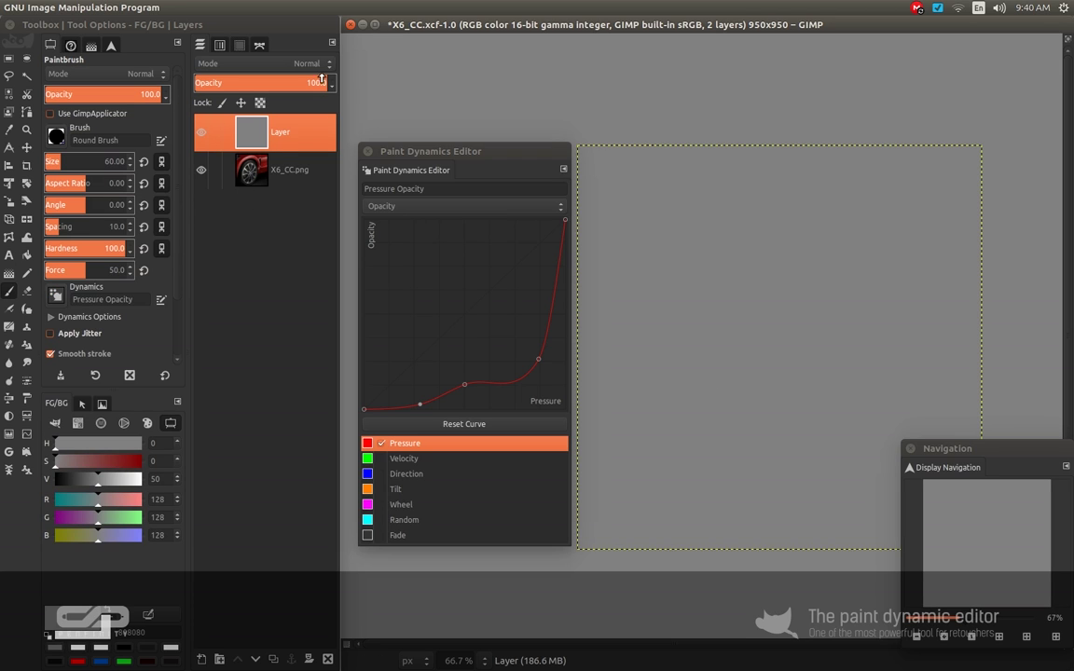
left_click(306, 63)
left_click(304, 253)
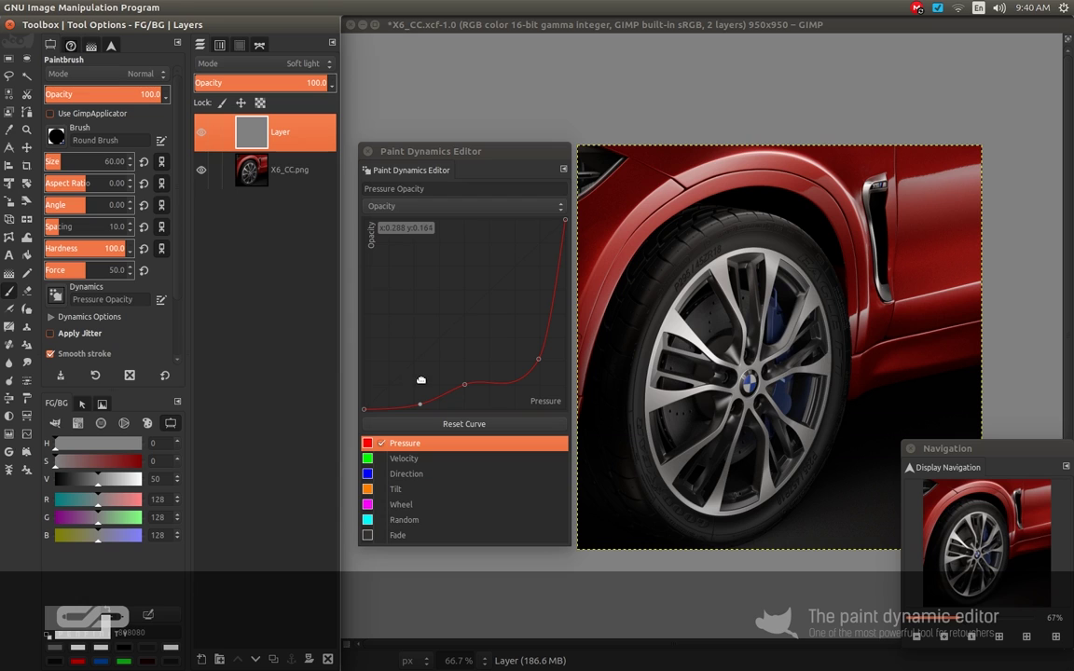
Paint a white lightening stroke over the tyre with a 120 brush, then shrink it to 80
key("x")
key("bracketright")
key("bracketright")
key("bracketright")
key("bracketright")
key("bracketright")
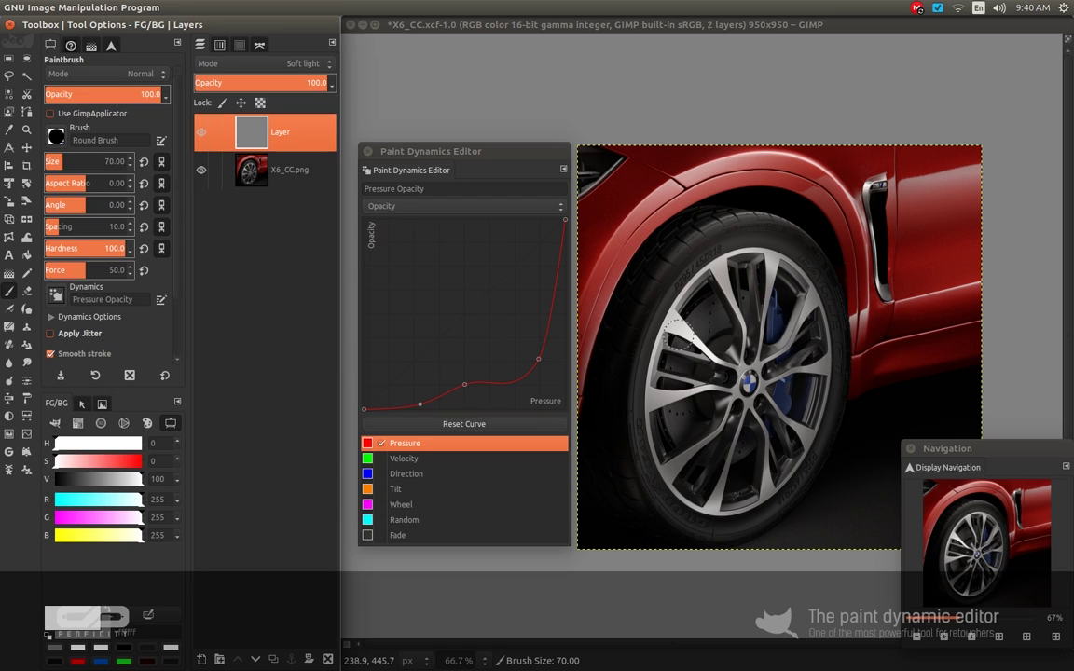
key("bracketright")
left_click_drag(752, 363, 755, 379)
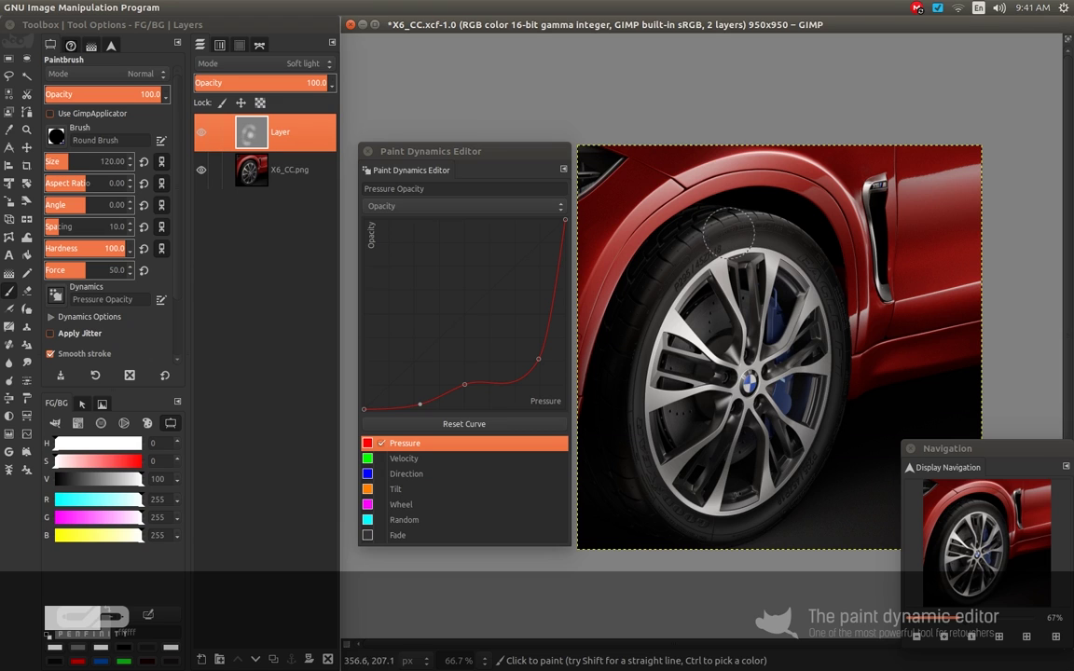
key("bracketleft")
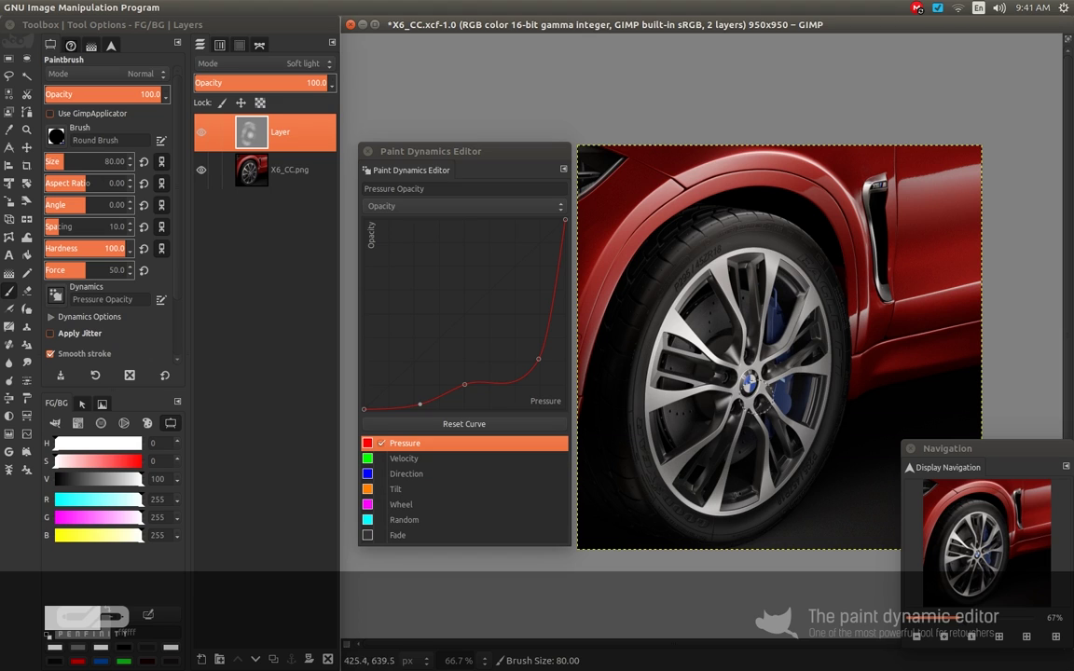
Toggle the soft-light paint layer's visibility off and on to compare the effect
left_click(202, 133)
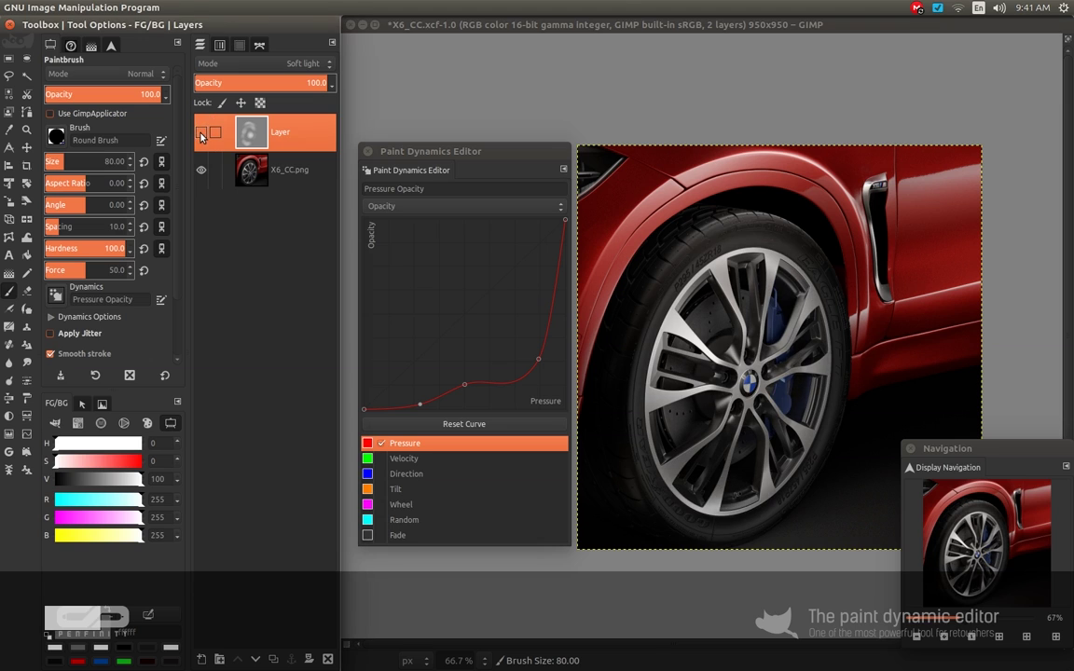
left_click(202, 134)
left_click(201, 133)
left_click(201, 134)
left_click(201, 133)
left_click(201, 133)
left_click(201, 134)
left_click(203, 134)
left_click(203, 136)
left_click(205, 137)
left_click(204, 137)
left_click(205, 136)
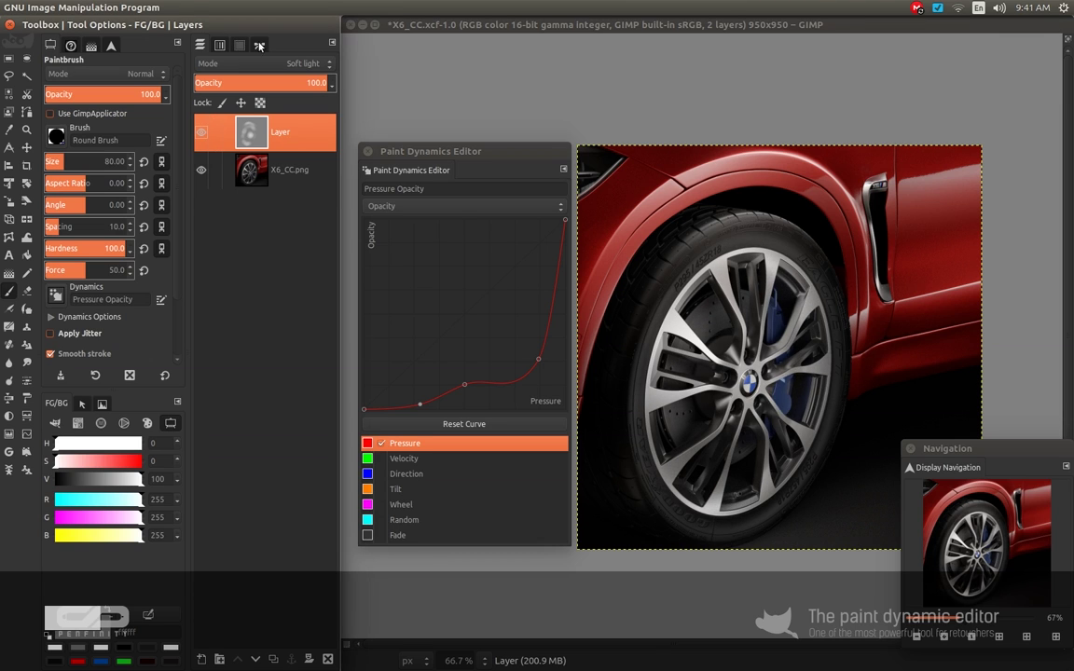
Zoom to 200% on the tyre sidewall and shrink the brush to size 20
key("1")
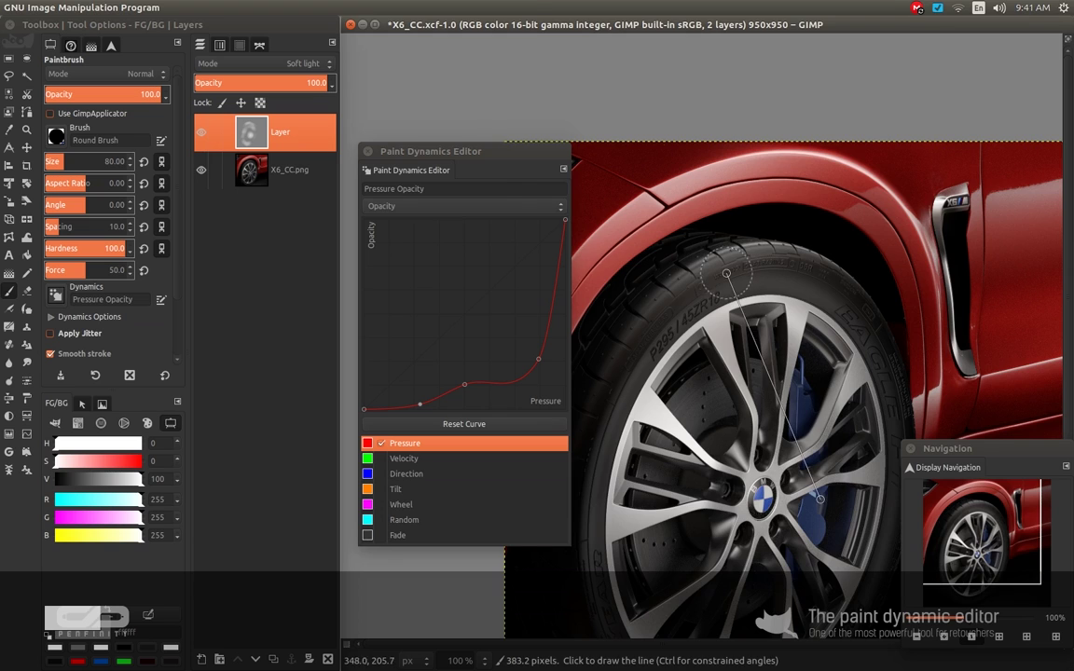
key("2")
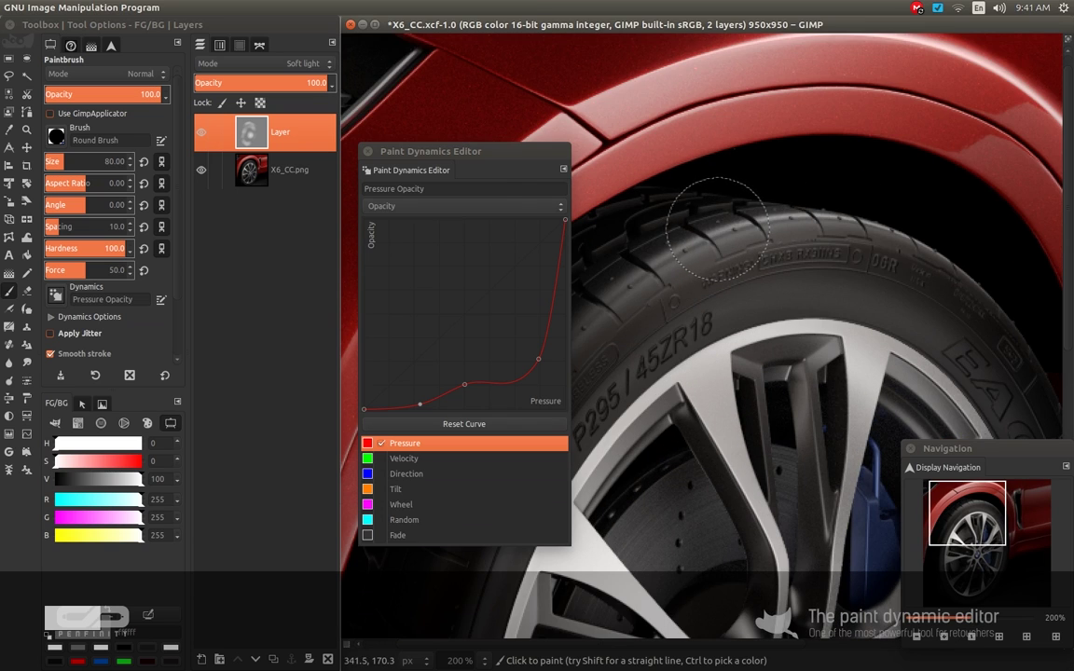
key("shift+bracketleft")
key("shift+bracketleft")
key("shift+bracketleft")
key("shift+bracketleft")
key("shift+bracketleft")
key("shift+bracketleft")
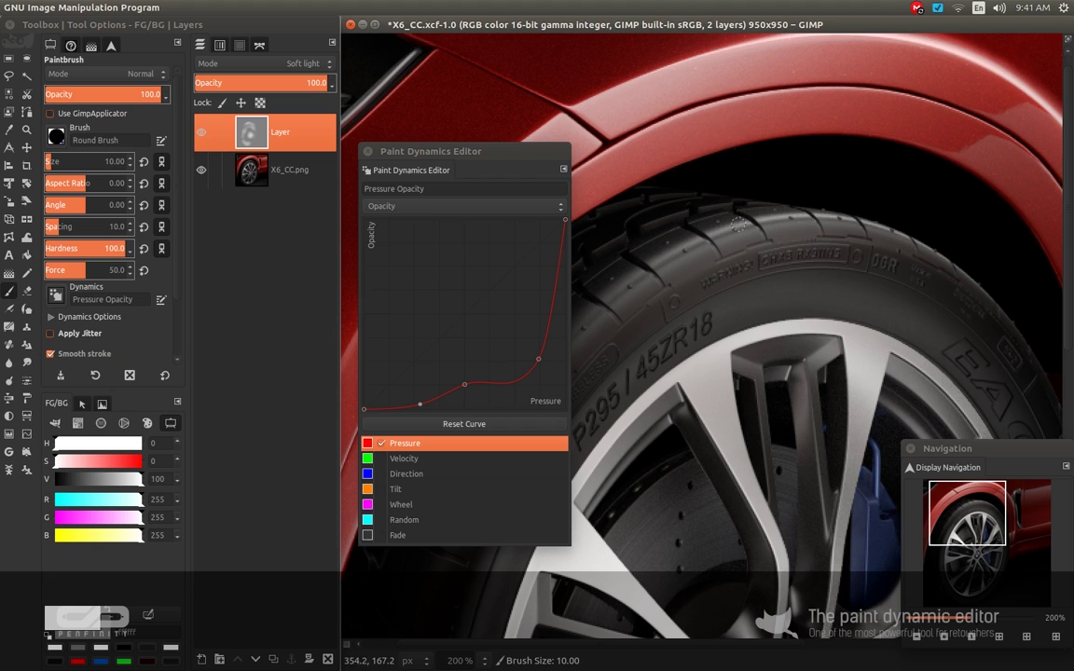
Briefly switch to the Eraser, then return to the Paintbrush painting white
key("shift+e")
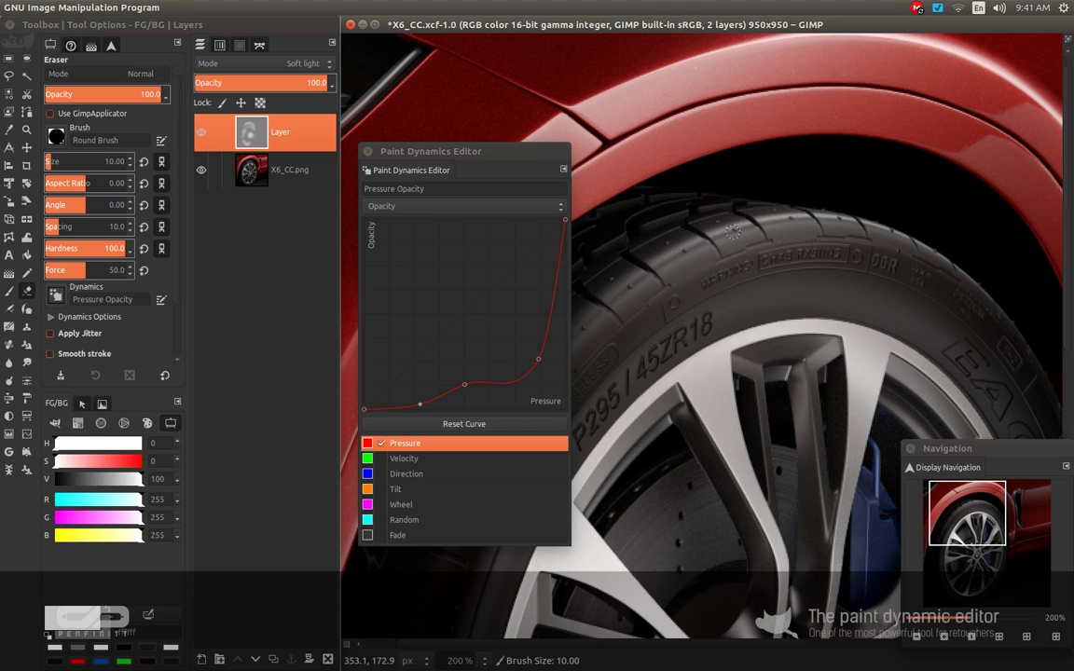
key("p")
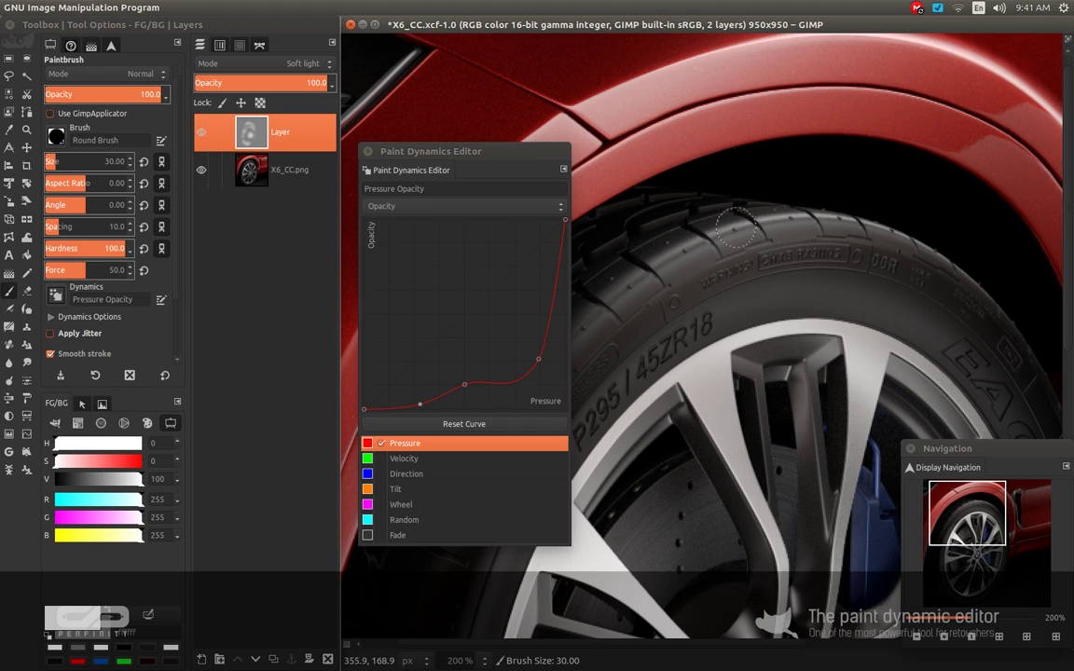
key("shift+e")
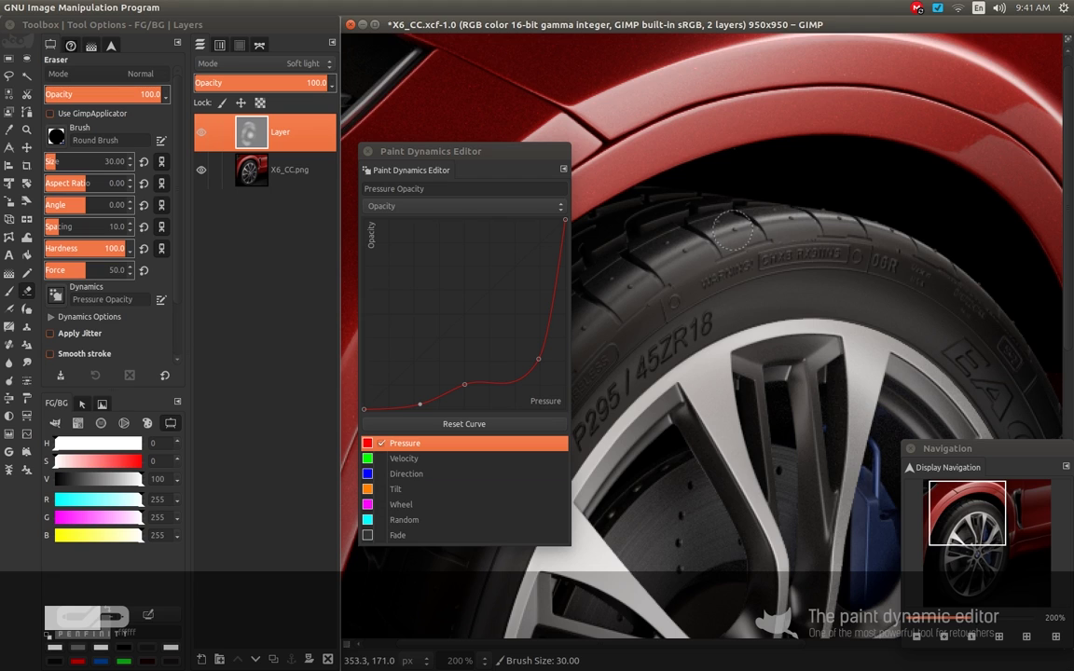
key("p")
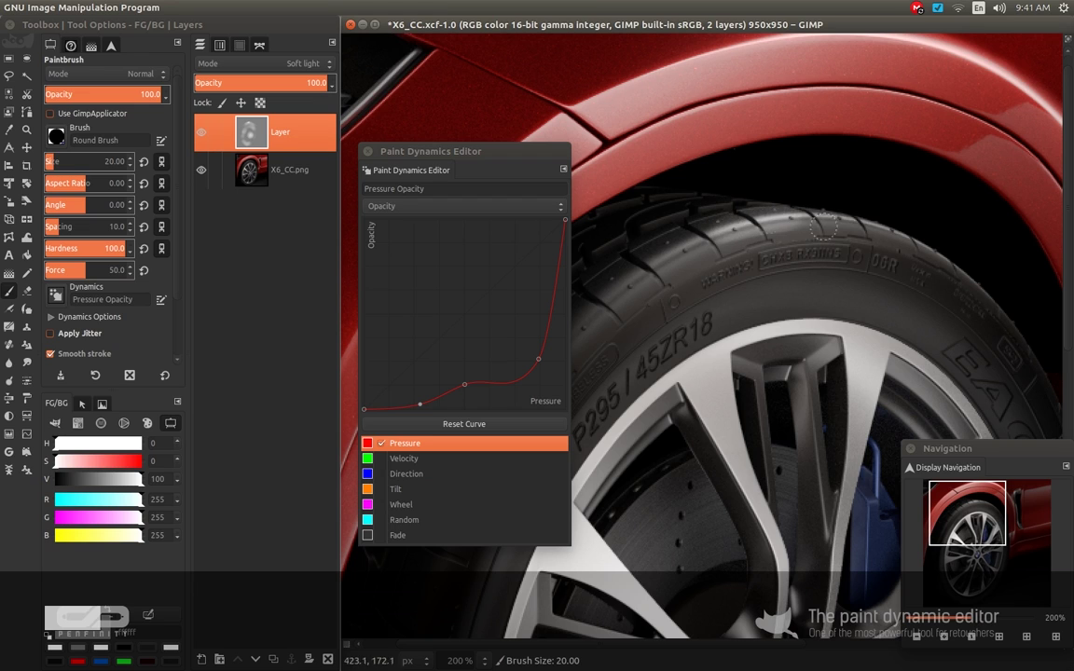
Set the foreground colour to neutral 50% grey (808080)
left_click(772, 239, "ctrl")
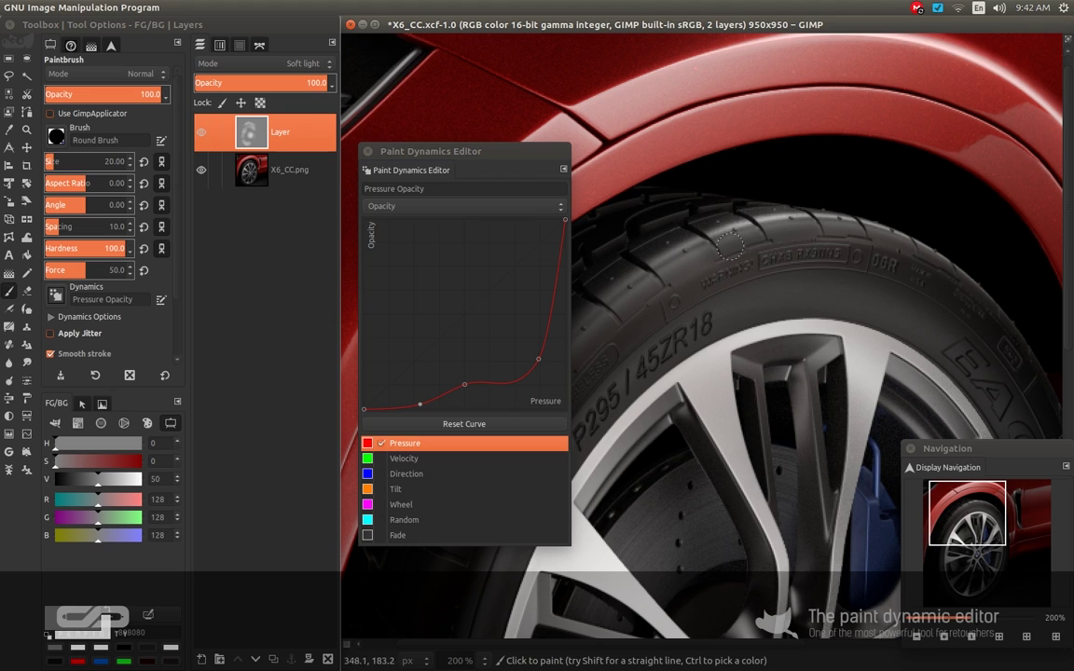
Toggle the dodge-and-burn layer off and on to compare against the original photo
left_click(201, 133)
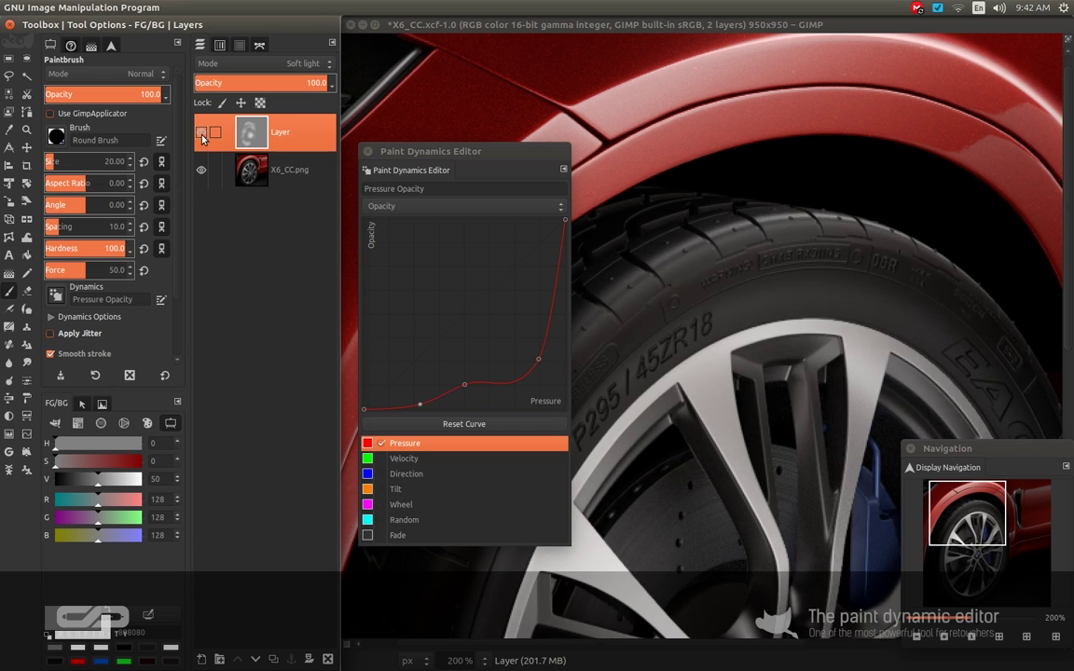
left_click(201, 133)
left_click(202, 134)
left_click(201, 133)
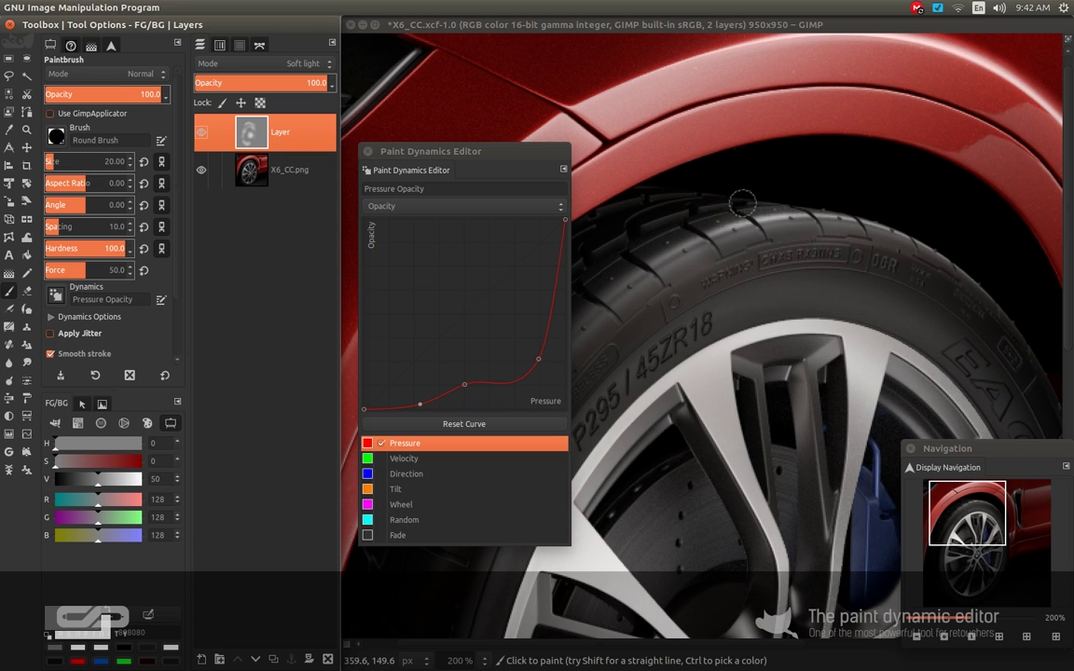
Pan to the wheel spokes, use a size 10 paintbrush, and set the colour back to mid grey
mouse_move(683, 233)
left_mouse_down()
mouse_move(767, 338)
mouse_move(718, 346)
left_mouse_up()
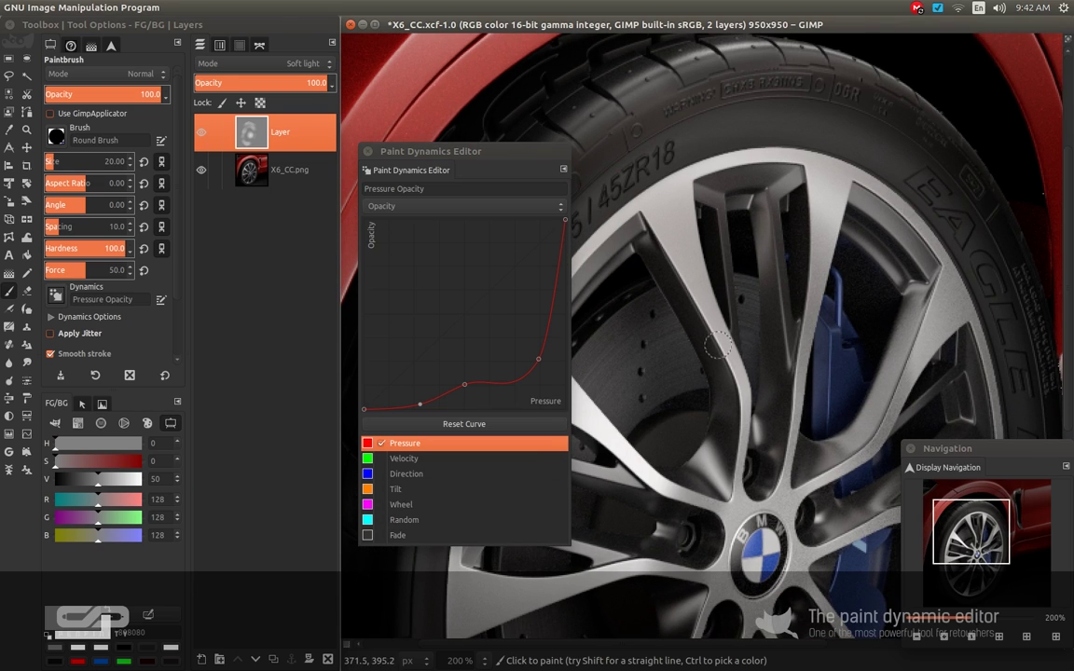
key("bracketleft")
key("bracketleft")
key("bracketleft")
key("bracketleft")
key("bracketleft")
key("bracketleft")
key("bracketleft")
key("bracketleft")
key("bracketleft")
key("bracketleft")
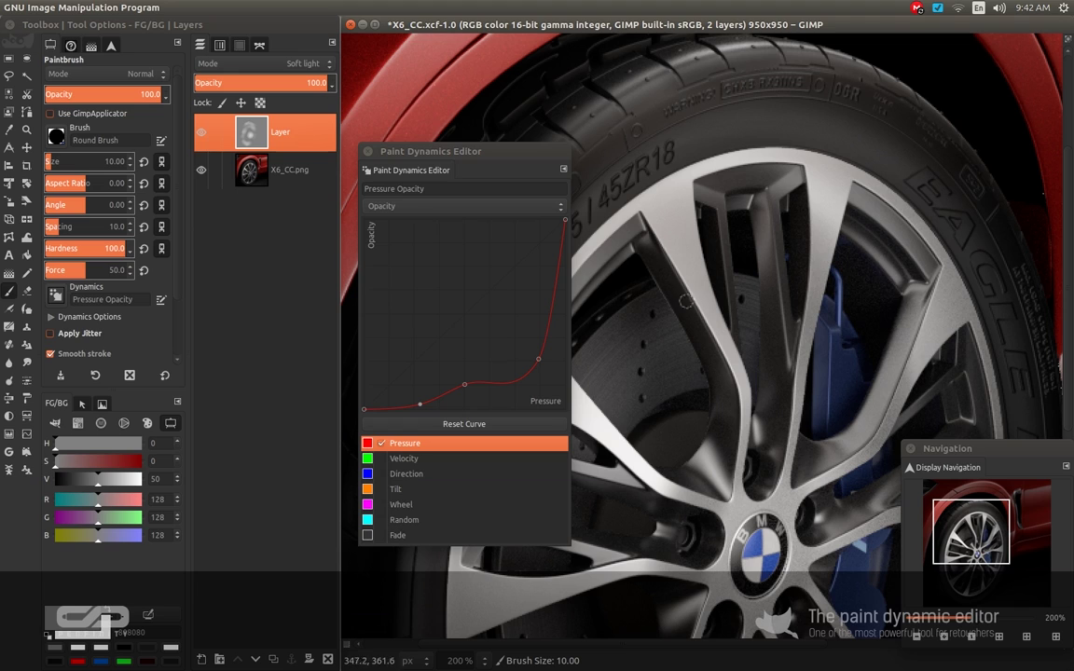
key("s")
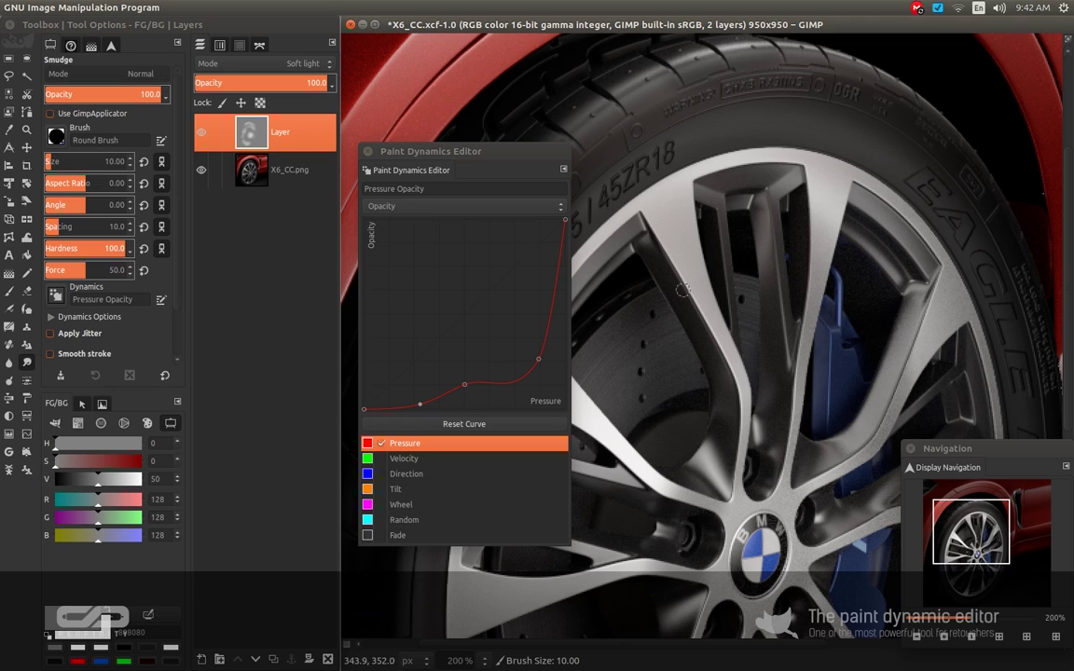
key("p")
key("x")
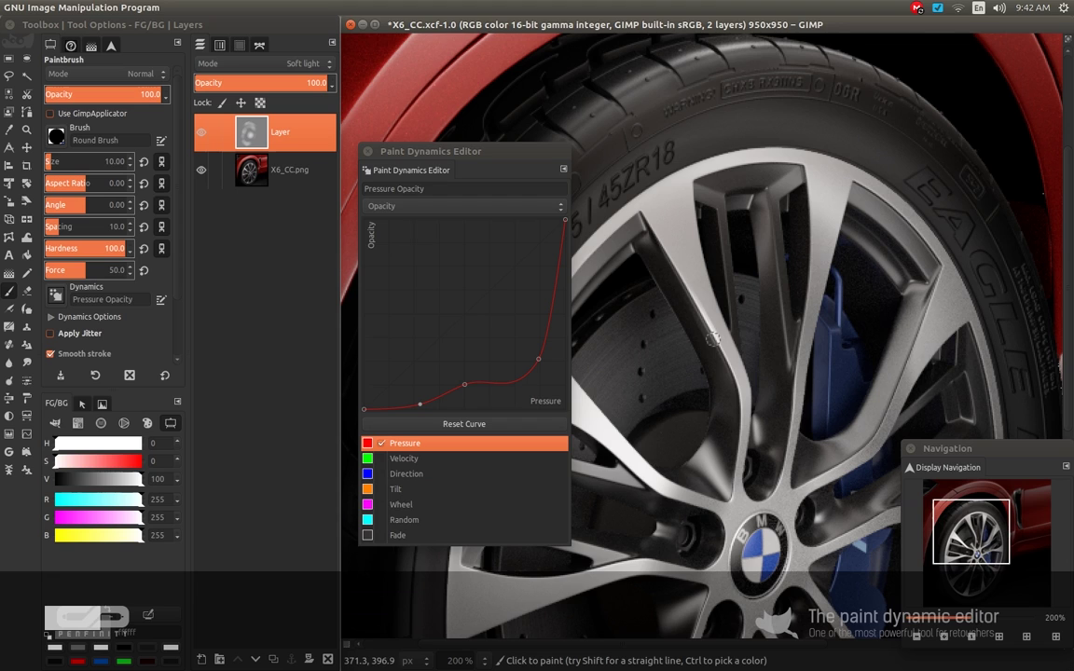
left_click(732, 336, "ctrl")
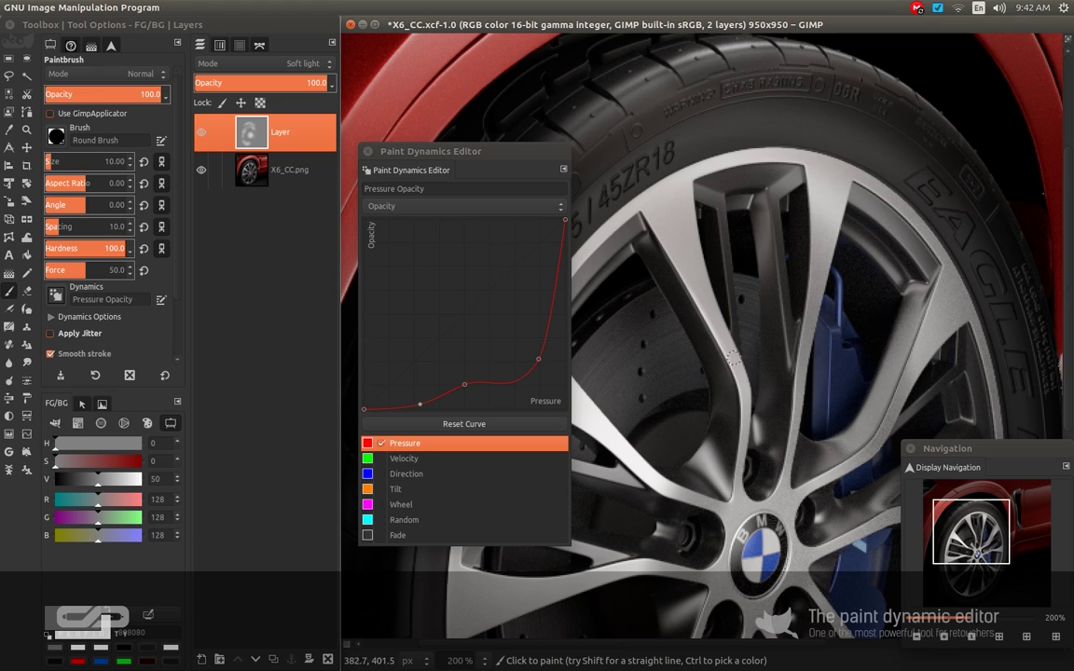
Switch the Paint Dynamics Editor to its Mapping matrix view, showing Opacity linked to Pressure
scroll(709, 279, "down", 1)
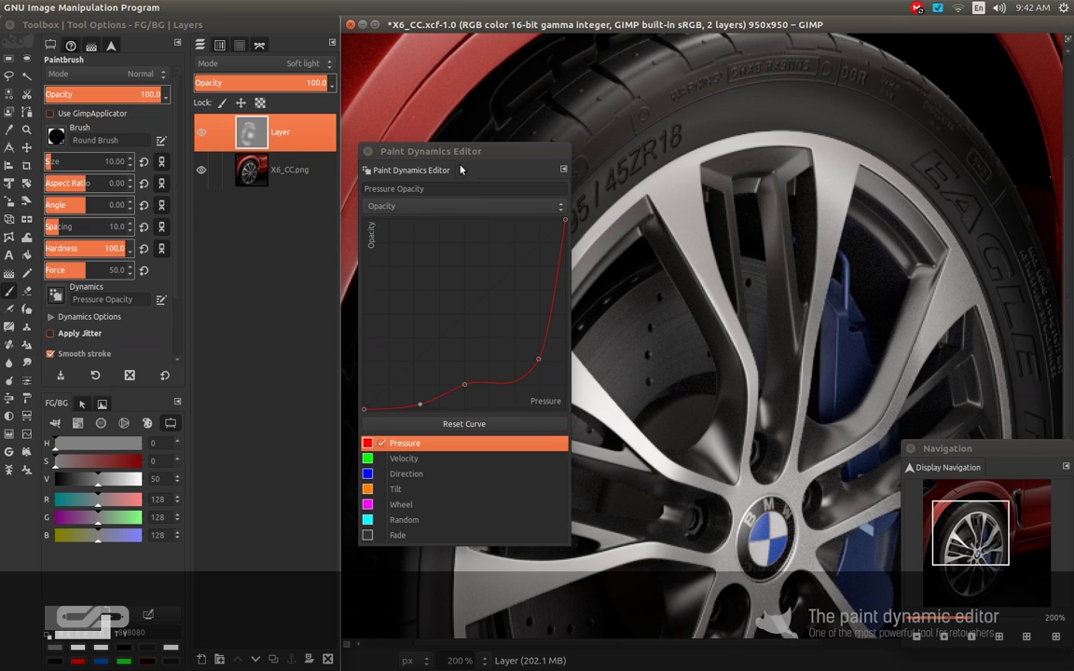
left_click_drag(467, 152, 462, 152)
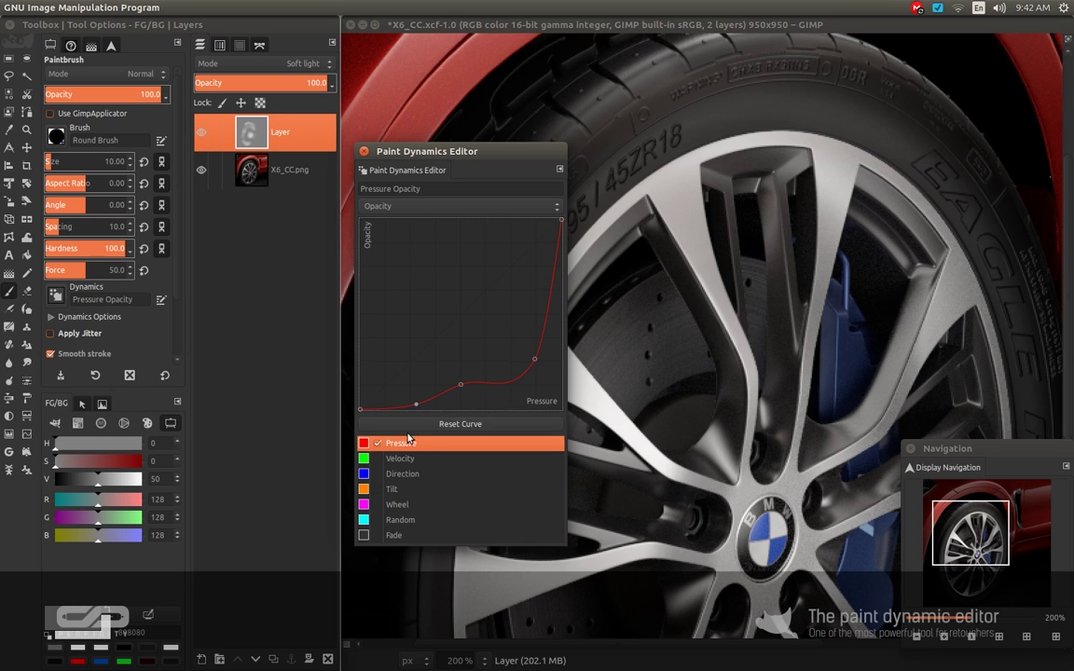
left_click(378, 207)
left_click(384, 195)
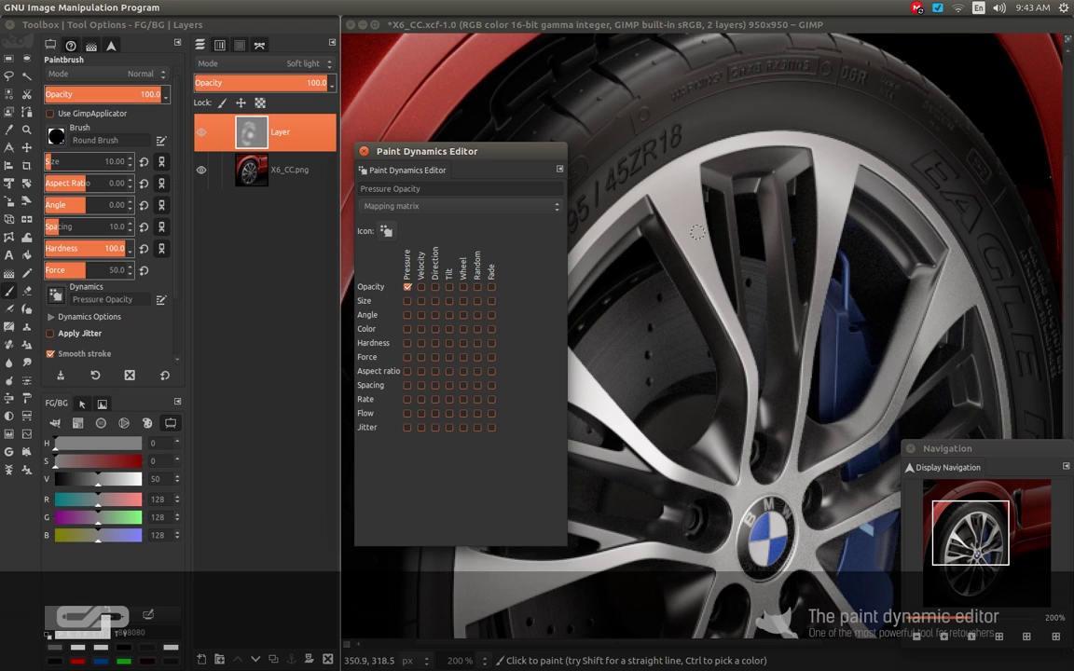
scroll(697, 232, "up", 2)
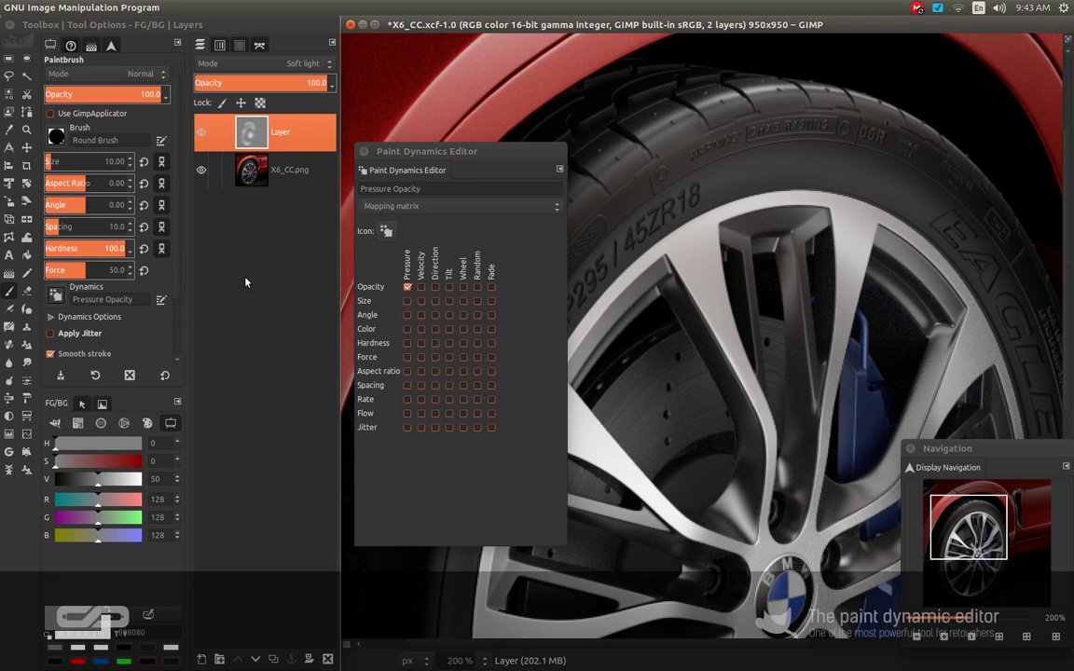
scroll(735, 322, "up", 1)
scroll(736, 319, "left", 1)
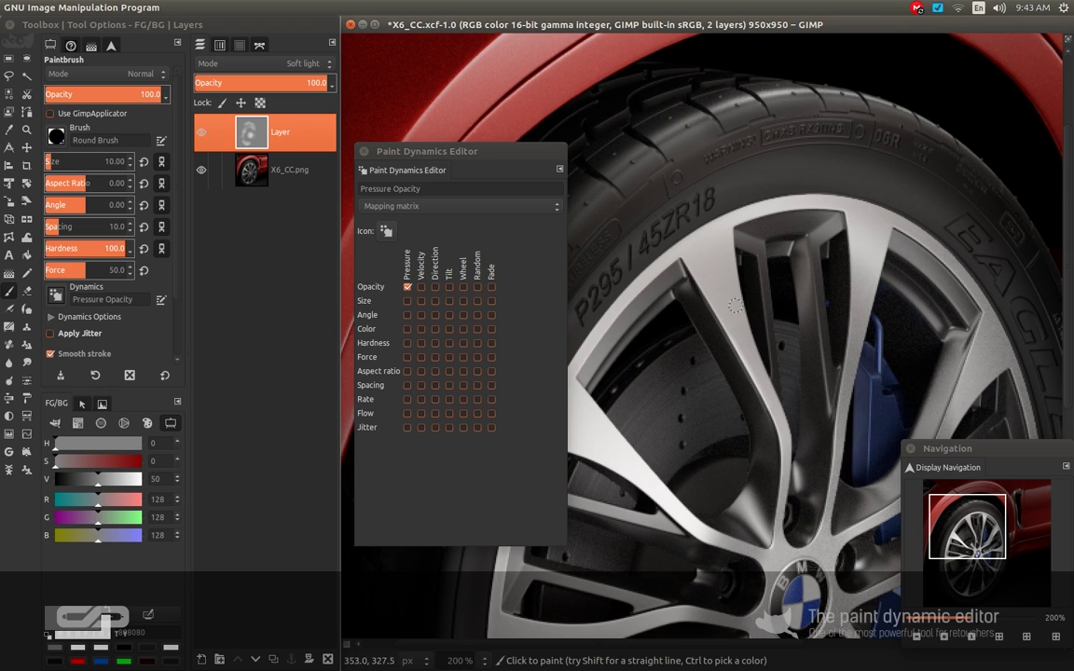
scroll(737, 307, "up", 5)
scroll(737, 308, "left", 7)
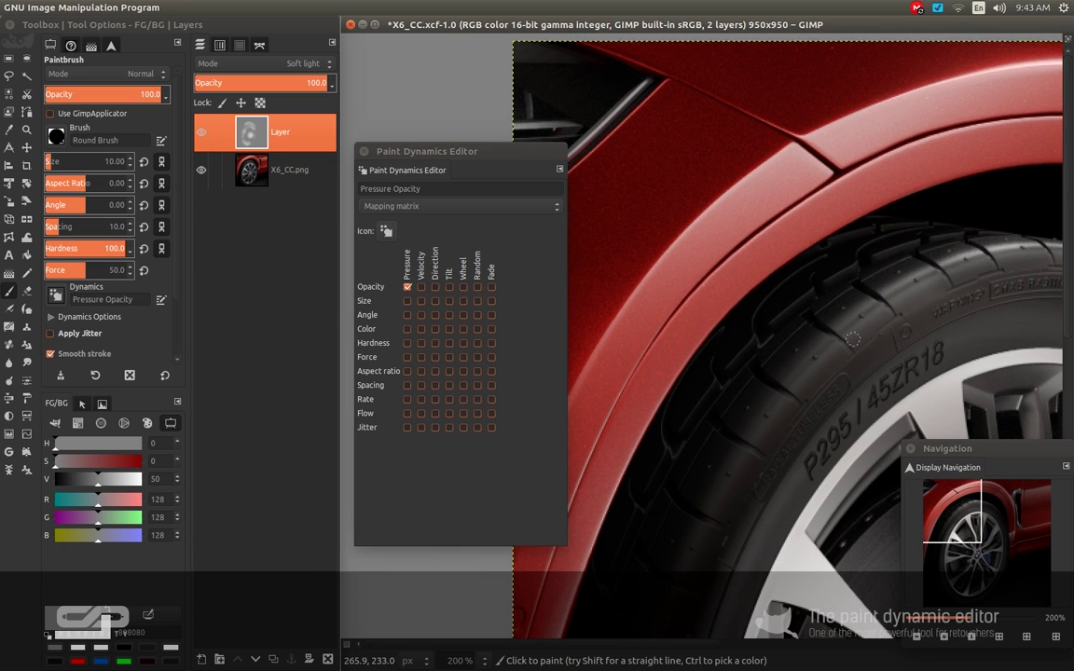
scroll(850, 332, "up", 1)
scroll(850, 332, "left", 1)
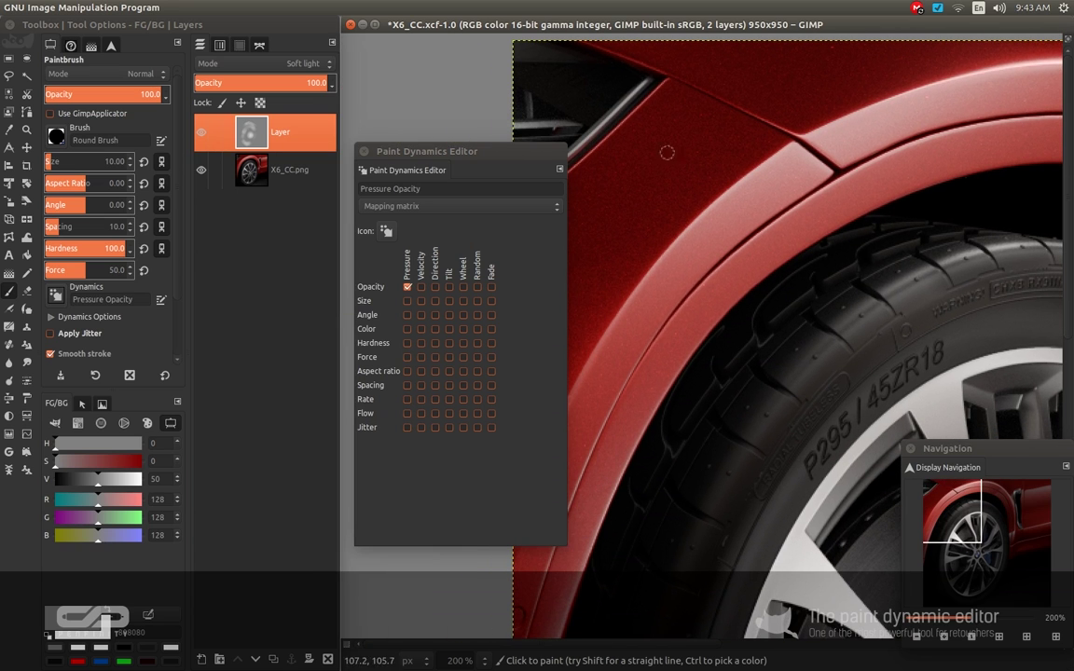
scroll(844, 314, "right", 7)
scroll(844, 314, "down", 2)
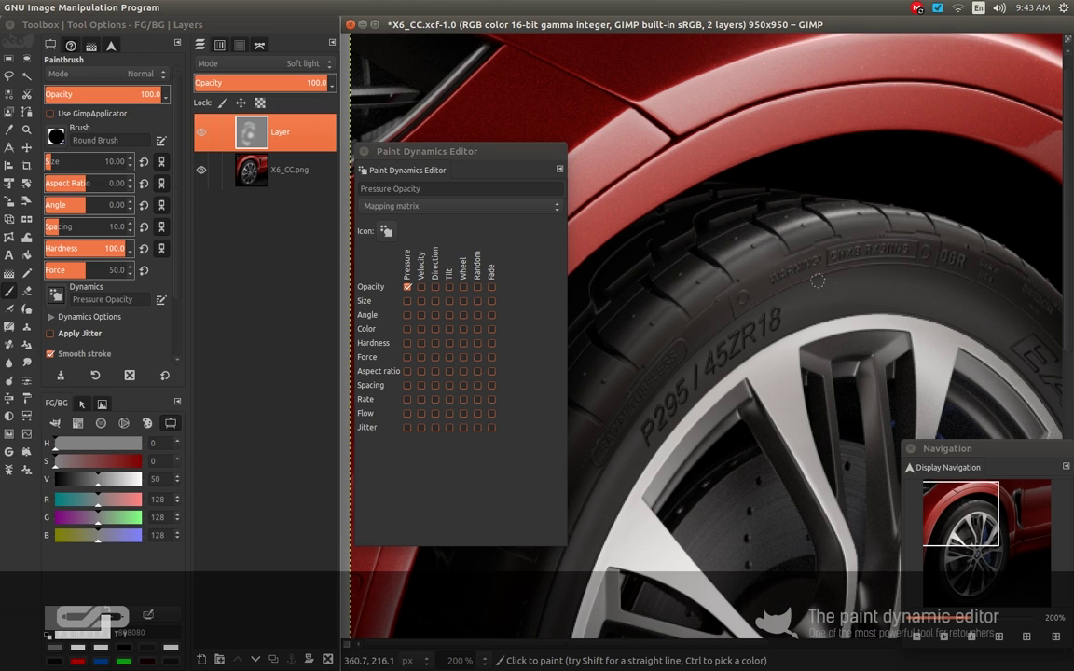
scroll(817, 280, "down", 6)
scroll(818, 281, "right", 2)
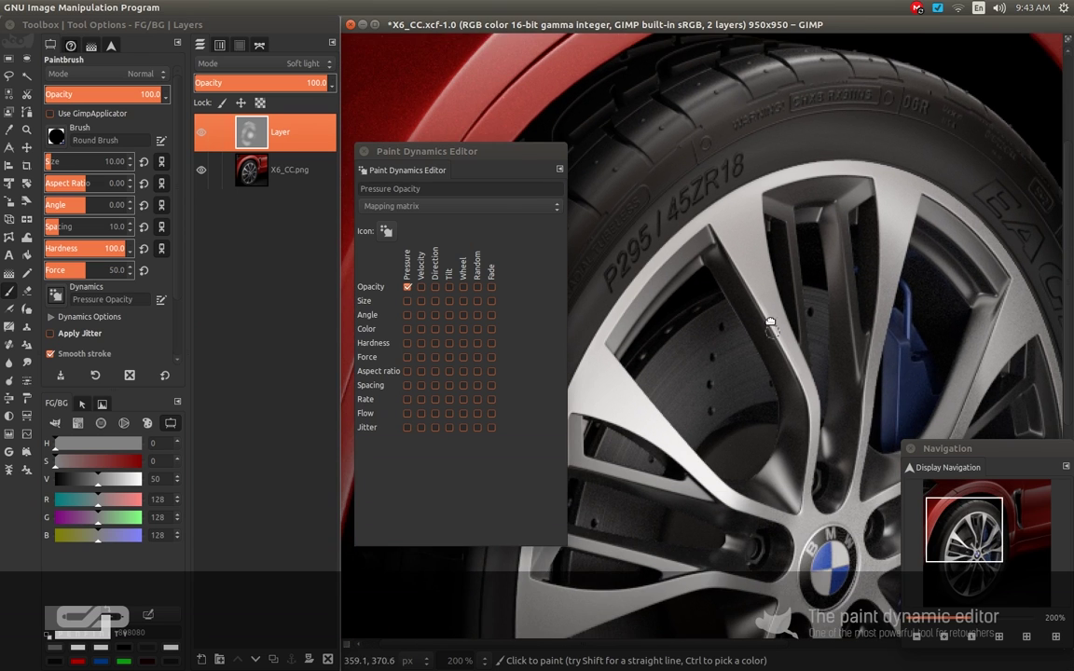
scroll(770, 322, "down", 1)
scroll(770, 317, "down", 2)
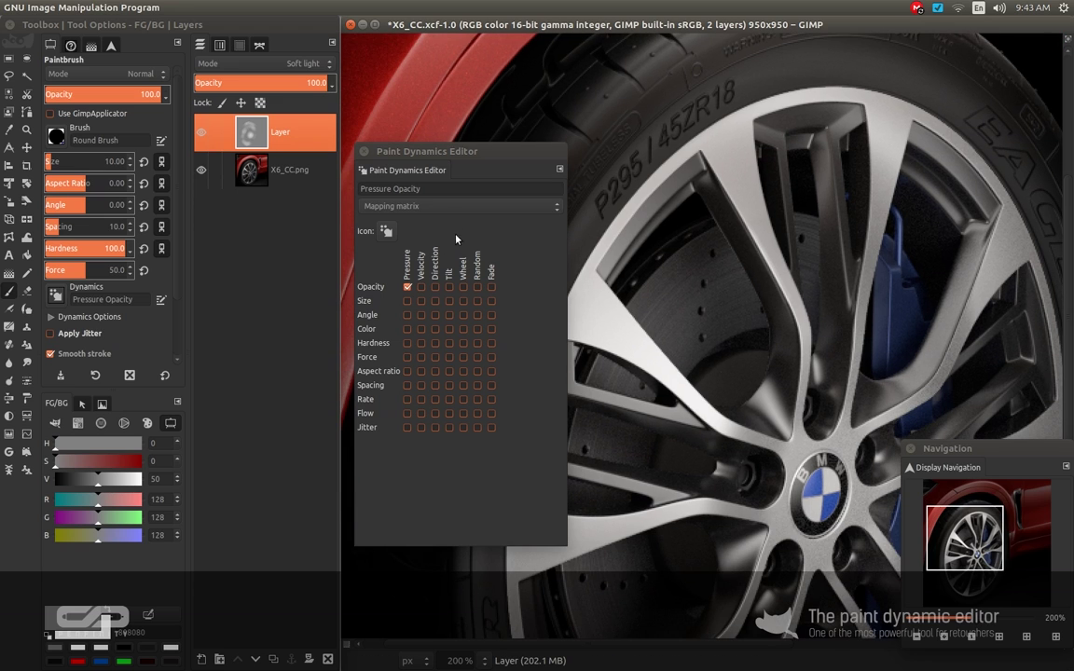
scroll(692, 270, "down", 1)
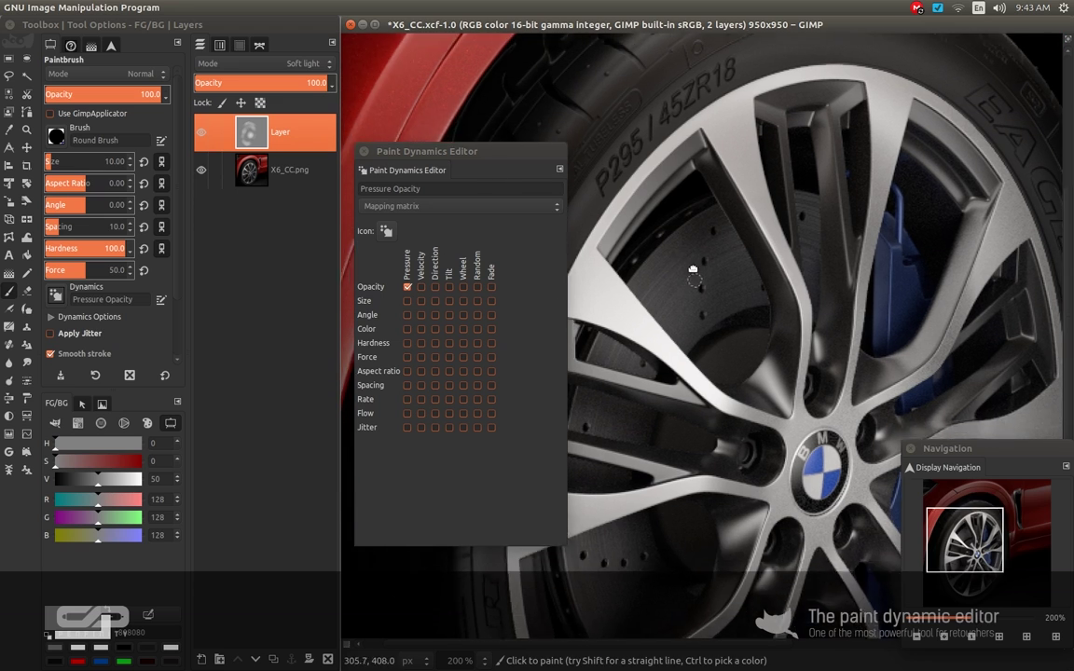
scroll(746, 280, "down", 4)
scroll(746, 279, "right", 1)
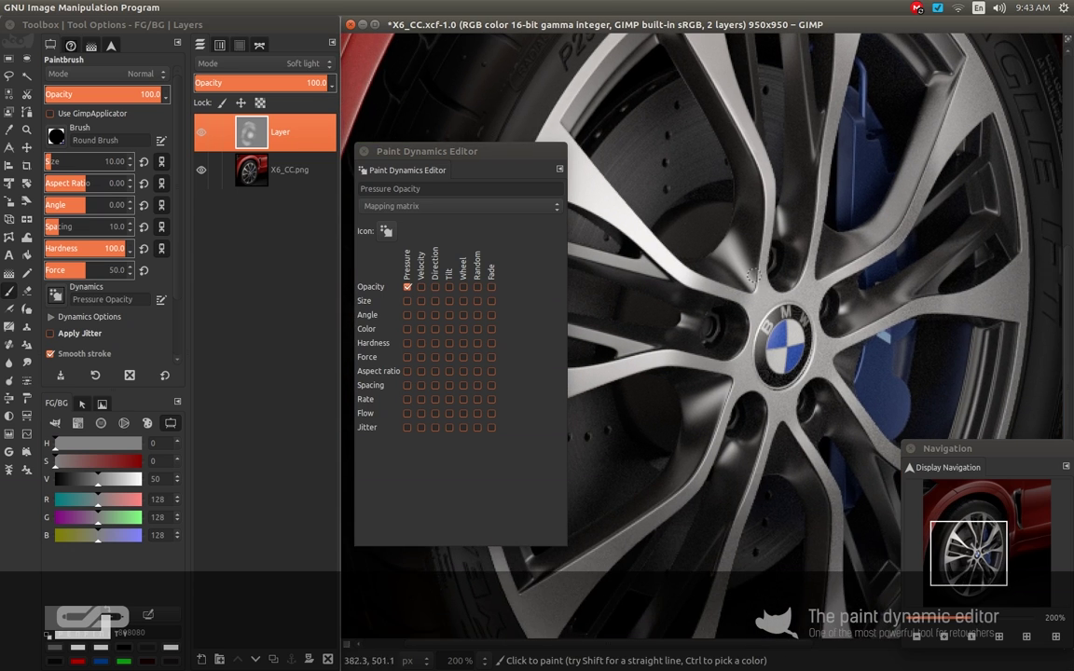
scroll(751, 274, "up", 3)
scroll(751, 274, "left", 1)
scroll(799, 299, "up", 1)
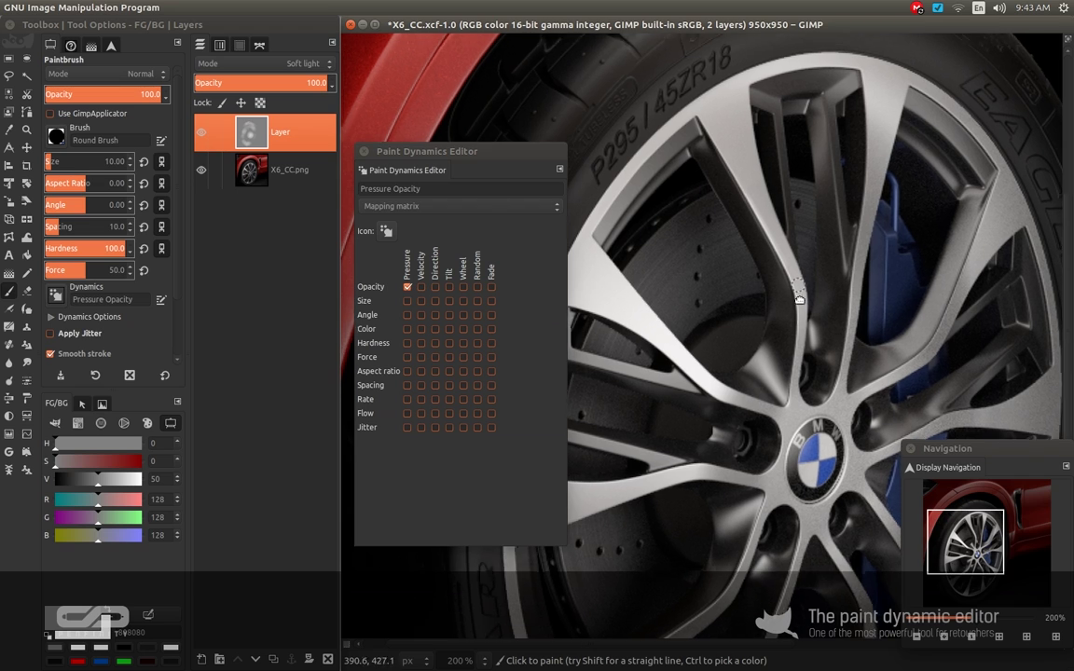
scroll(797, 301, "up", 1)
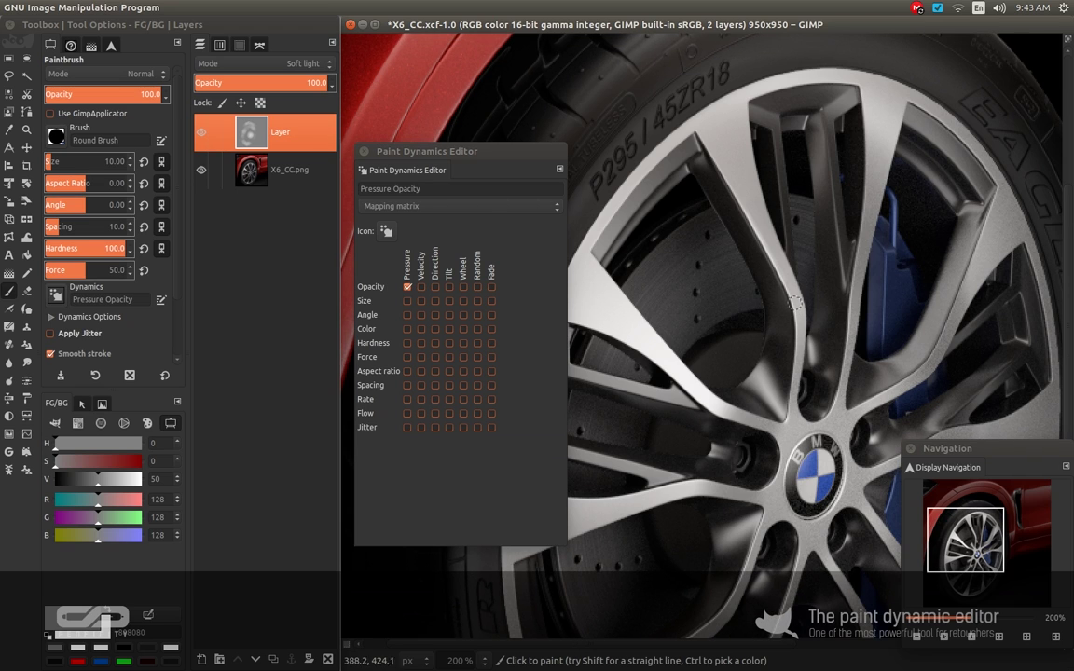